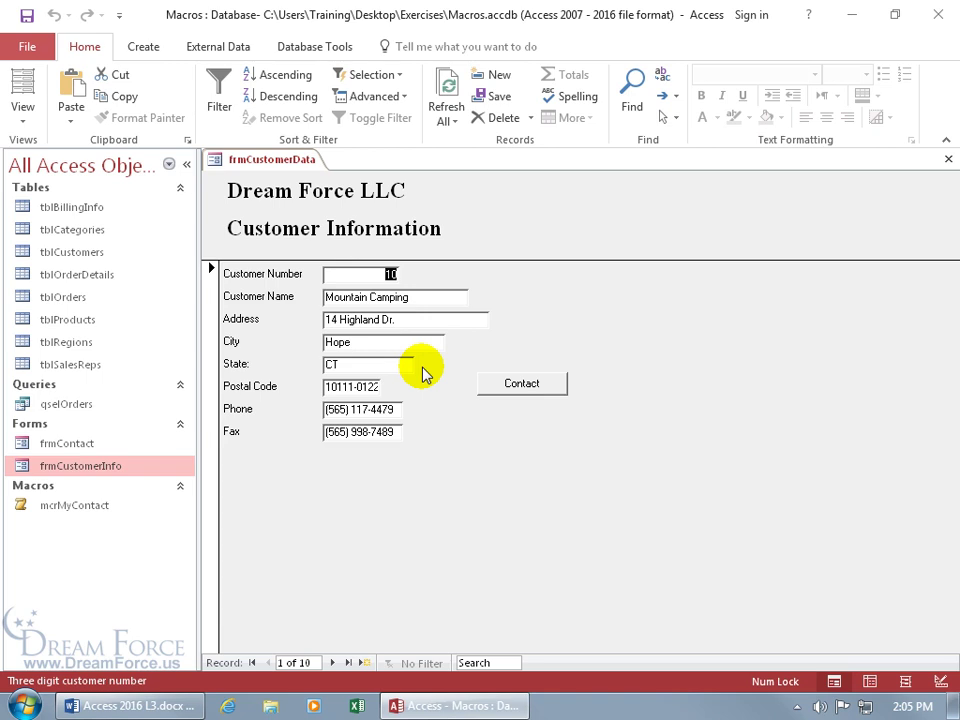
Open frmCustomerInfo in Design View and select the City text box's On Exit event property
{"action": "right_click", "coordinate": [484, 442]}
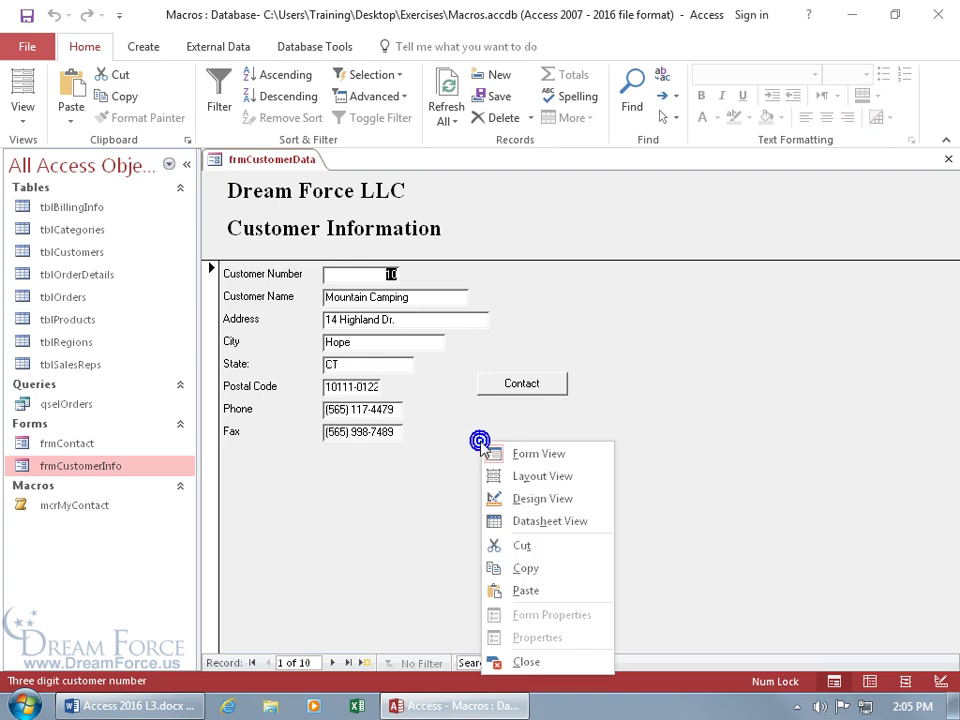
{"action": "left_click", "coordinate": [518, 498]}
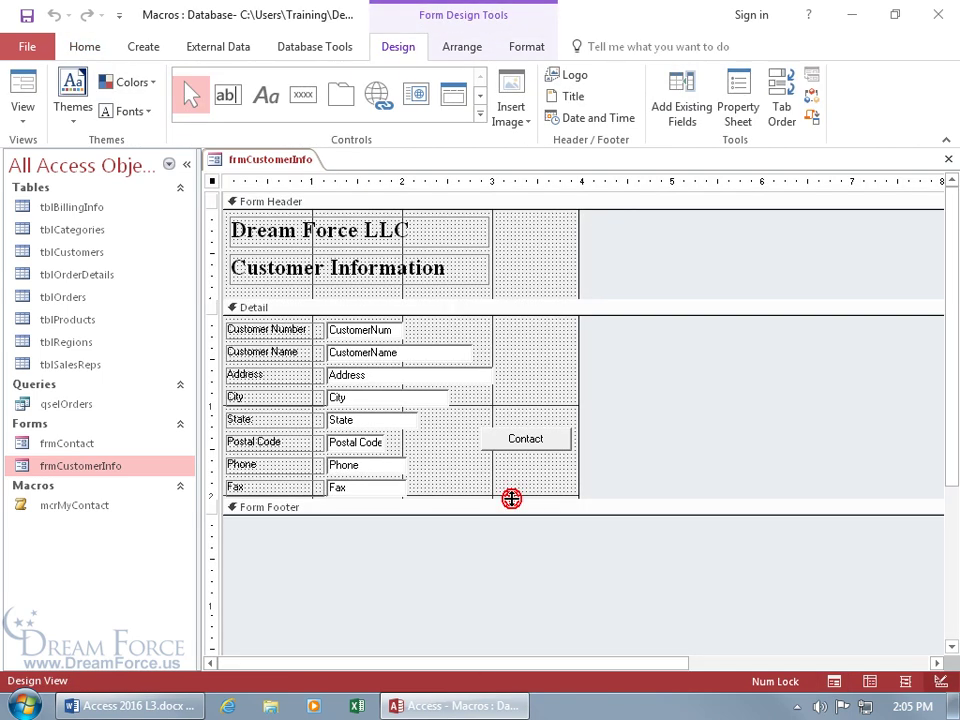
{"action": "left_click", "coordinate": [419, 400]}
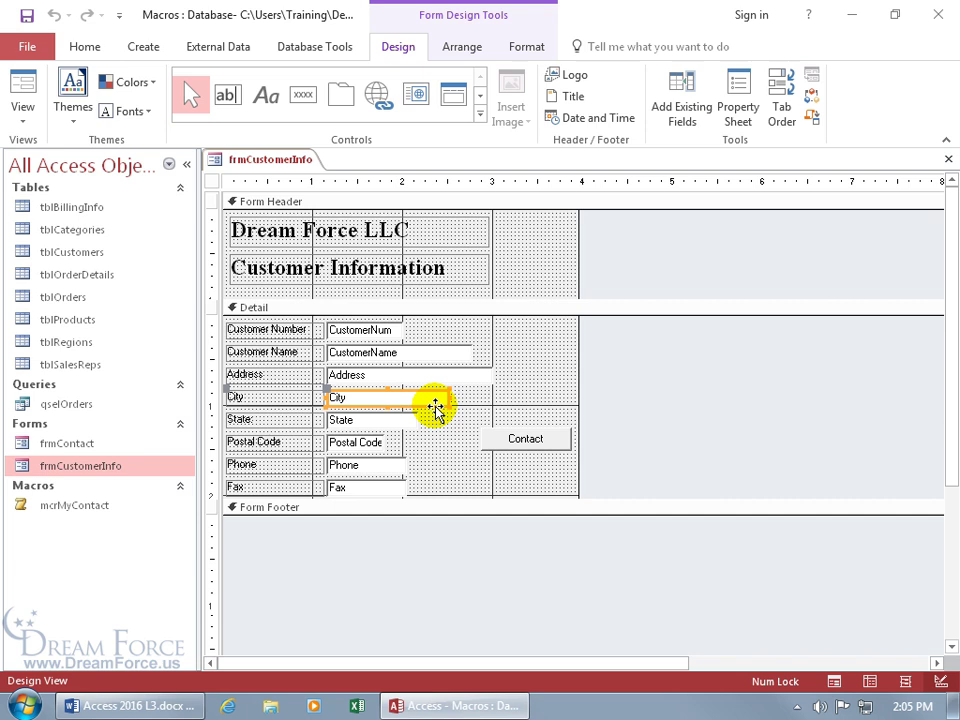
{"action": "double_click", "coordinate": [435, 408]}
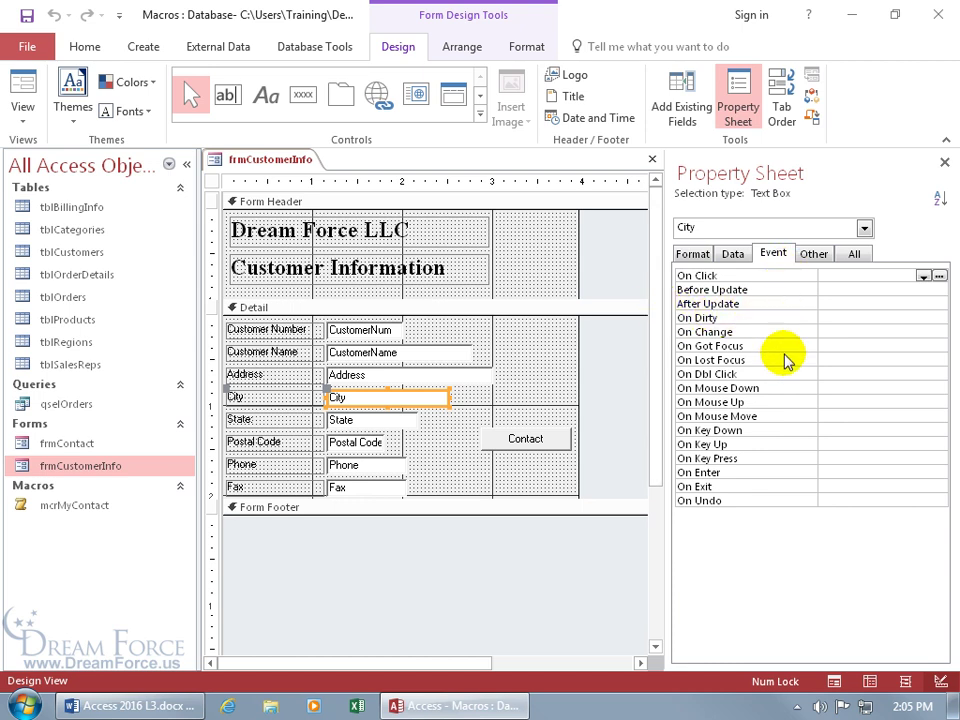
{"action": "left_click", "coordinate": [836, 486]}
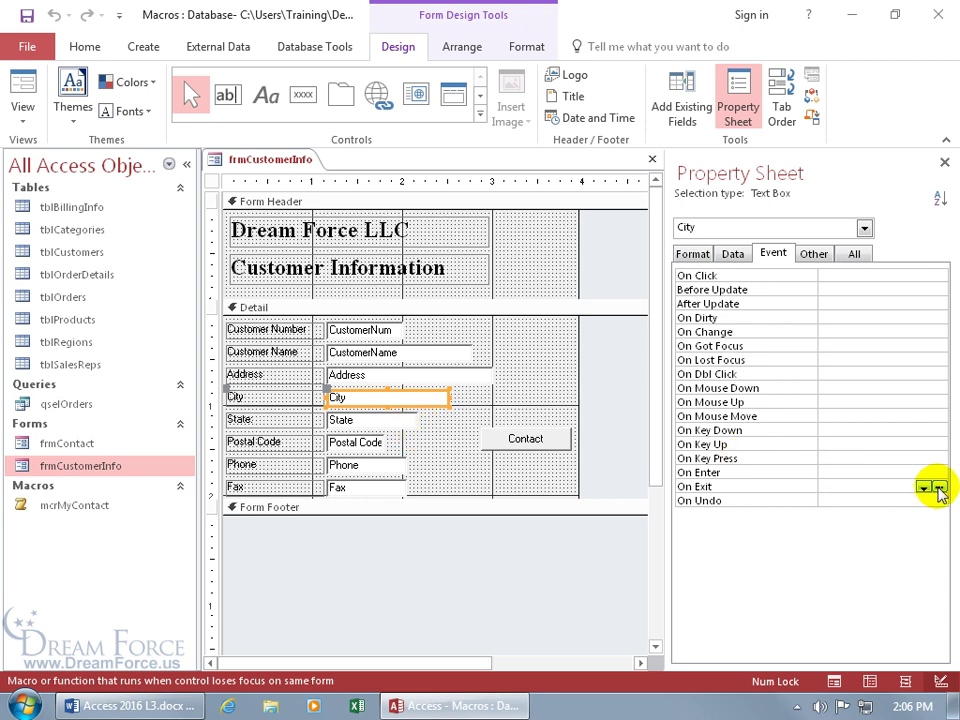
Start an embedded On Exit macro with the comment 'To enter a value in State based on the value in City.'
{"action": "left_click", "coordinate": [938, 488]}
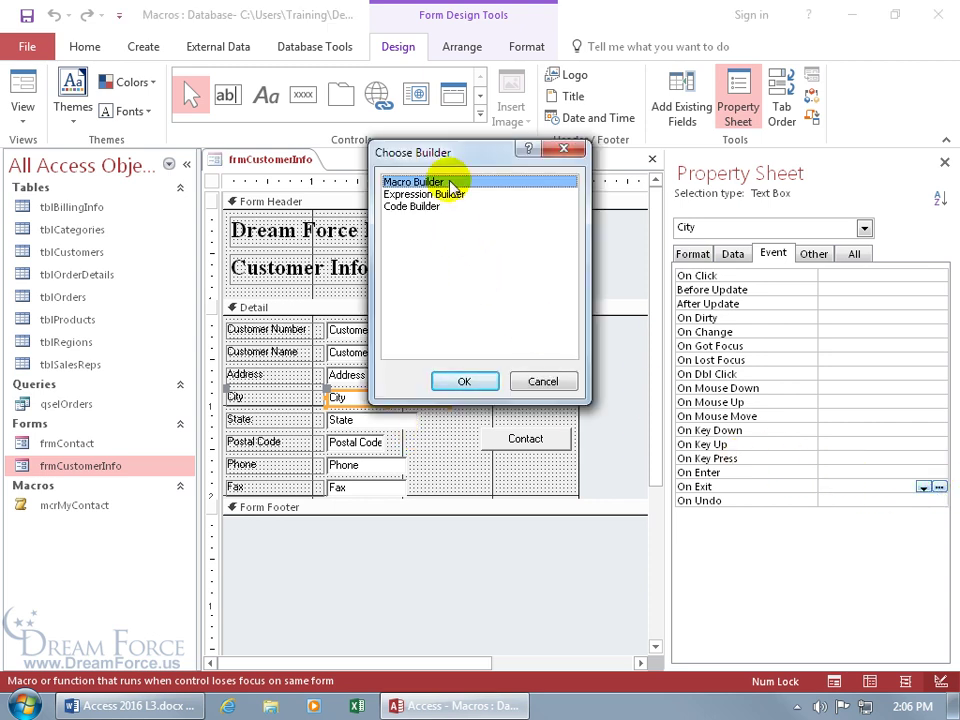
{"action": "left_click", "coordinate": [466, 383]}
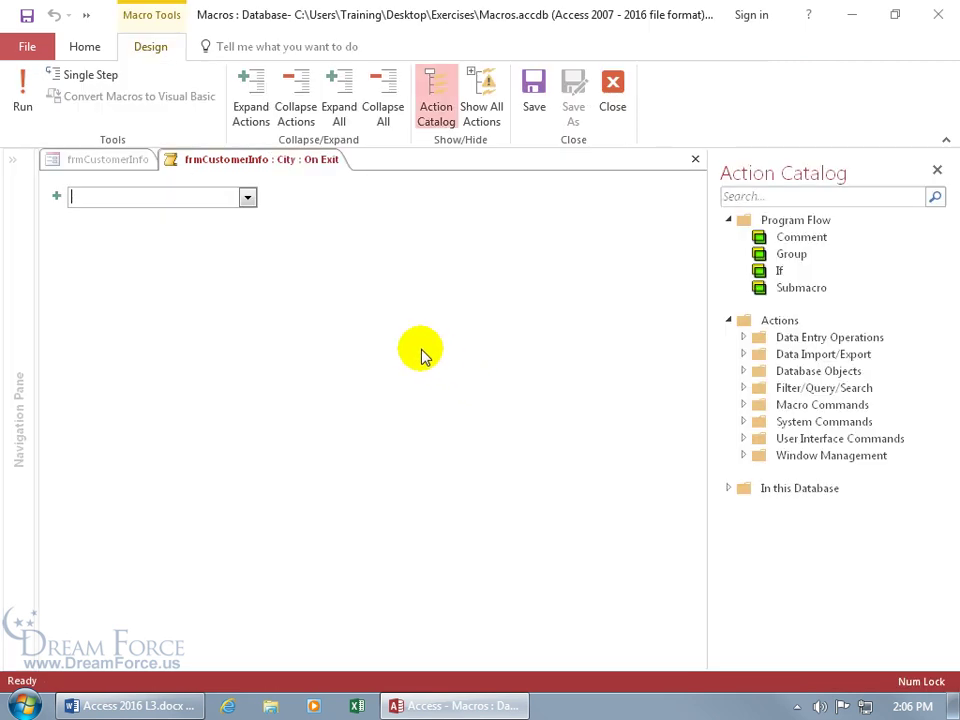
{"action": "type", "text": "C"}
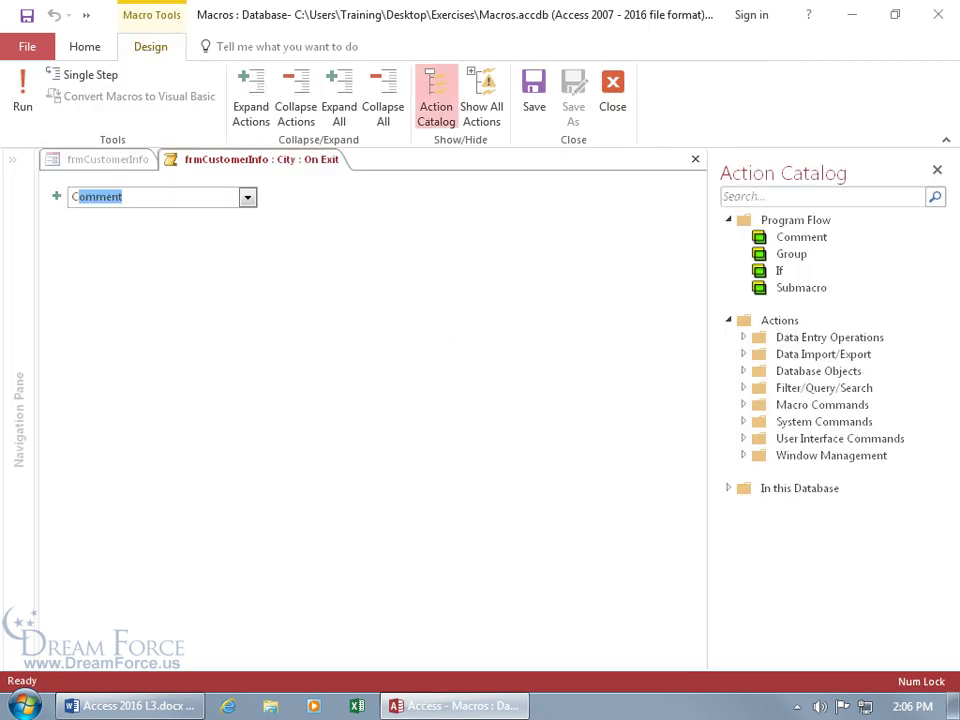
{"action": "type", "text": "om"}
{"action": "key", "text": "Return"}
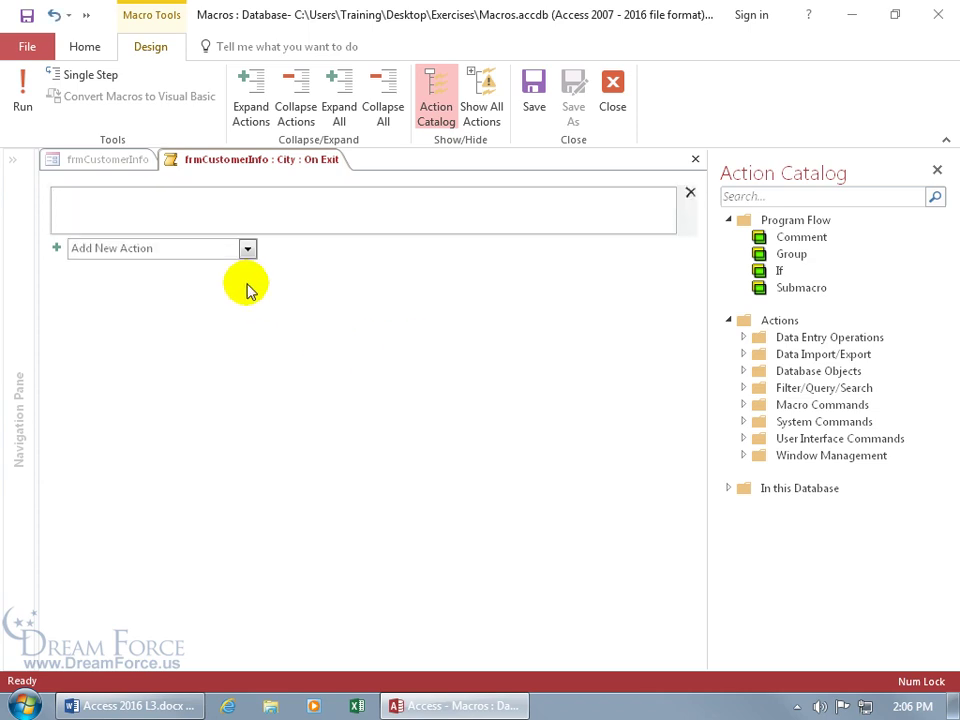
{"action": "type", "text": "To enter a value in State based on the value in City"}
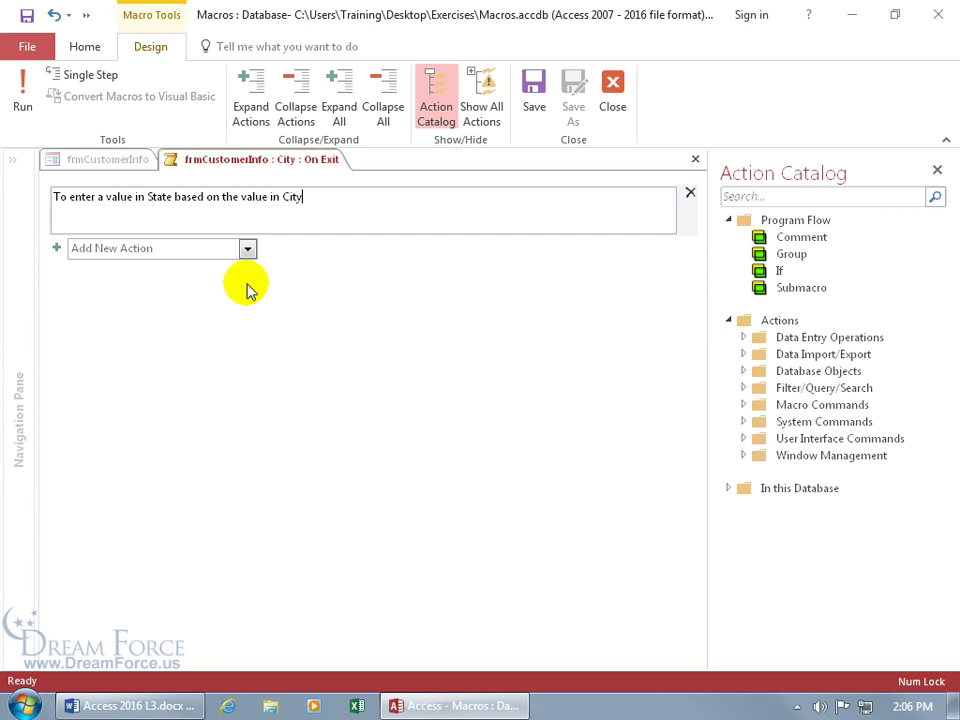
{"action": "type", "text": "."}
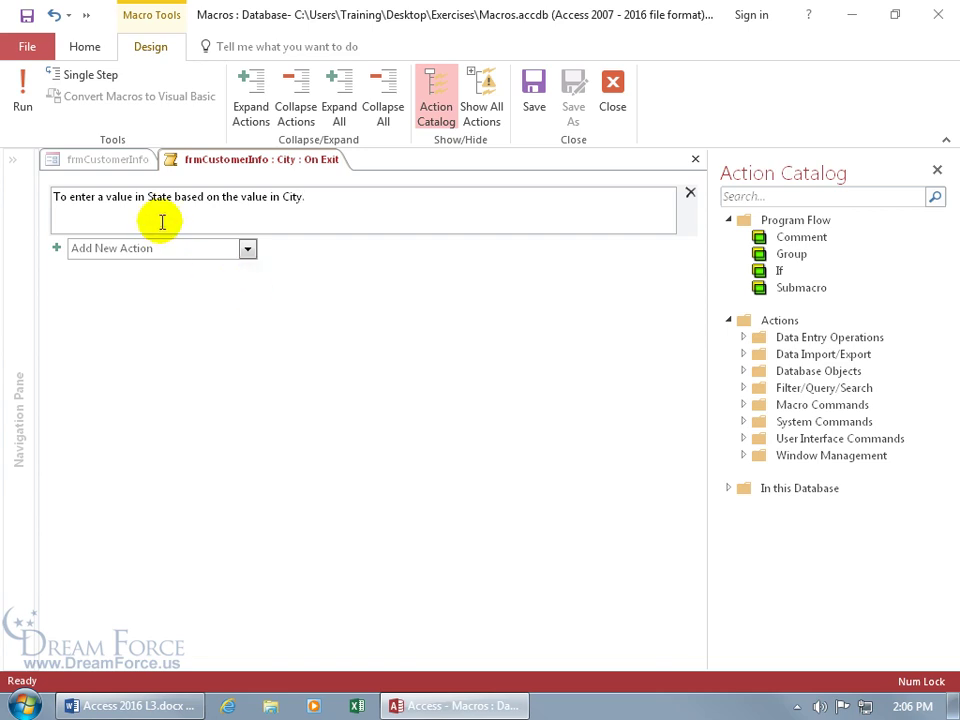
Add an If block with the condition [City] in ("Sandy","Salt Lake")
{"action": "left_click", "coordinate": [209, 250]}
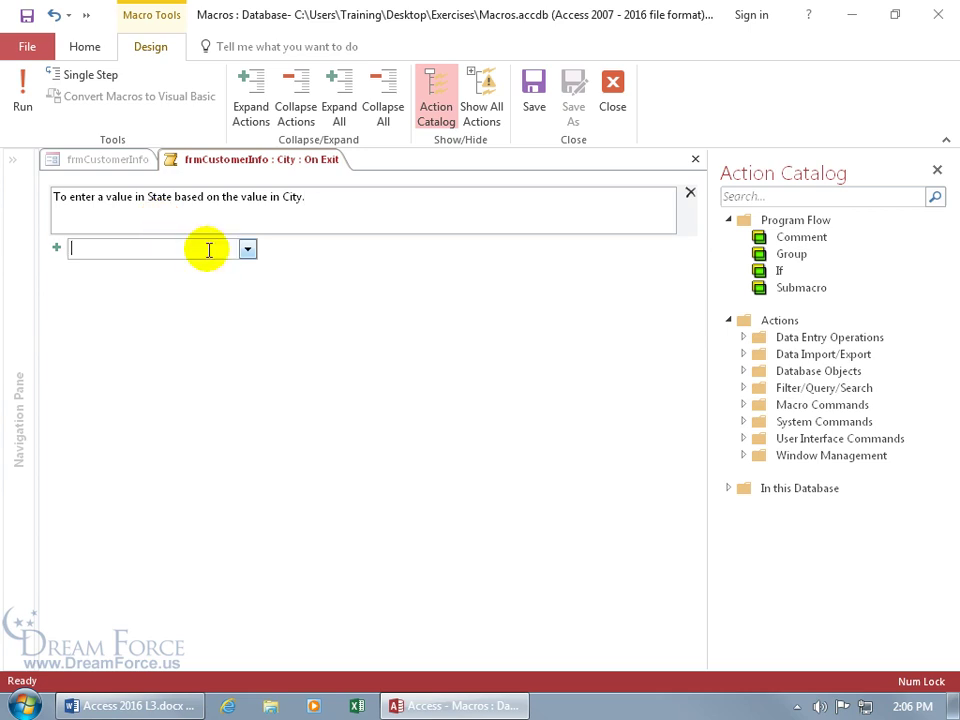
{"action": "type", "text": "If"}
{"action": "key", "text": "Return"}
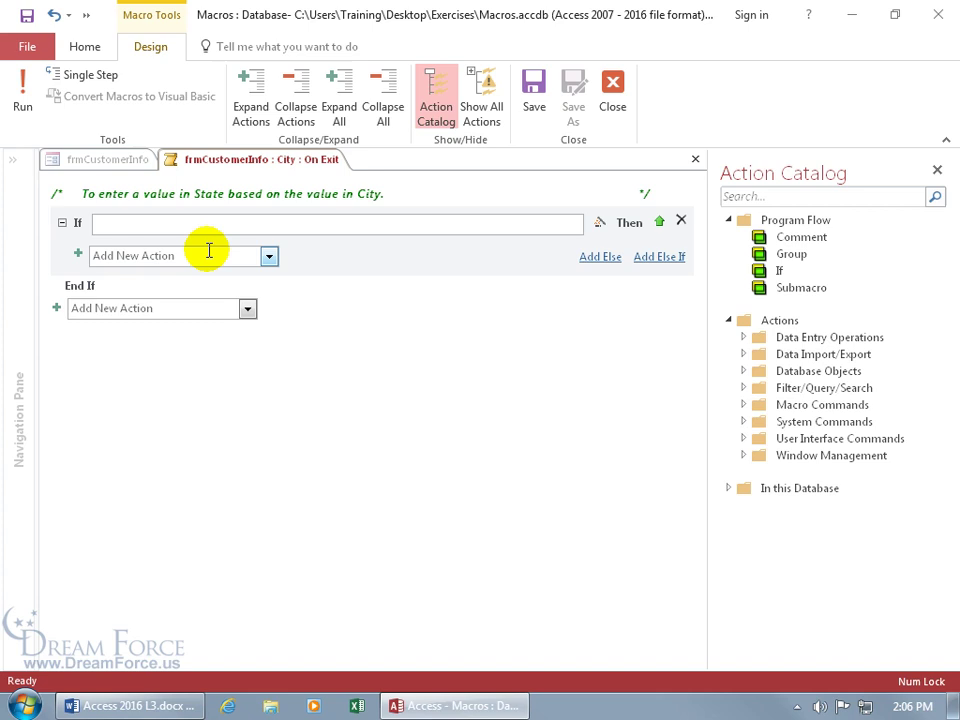
{"action": "type", "text": "ci"}
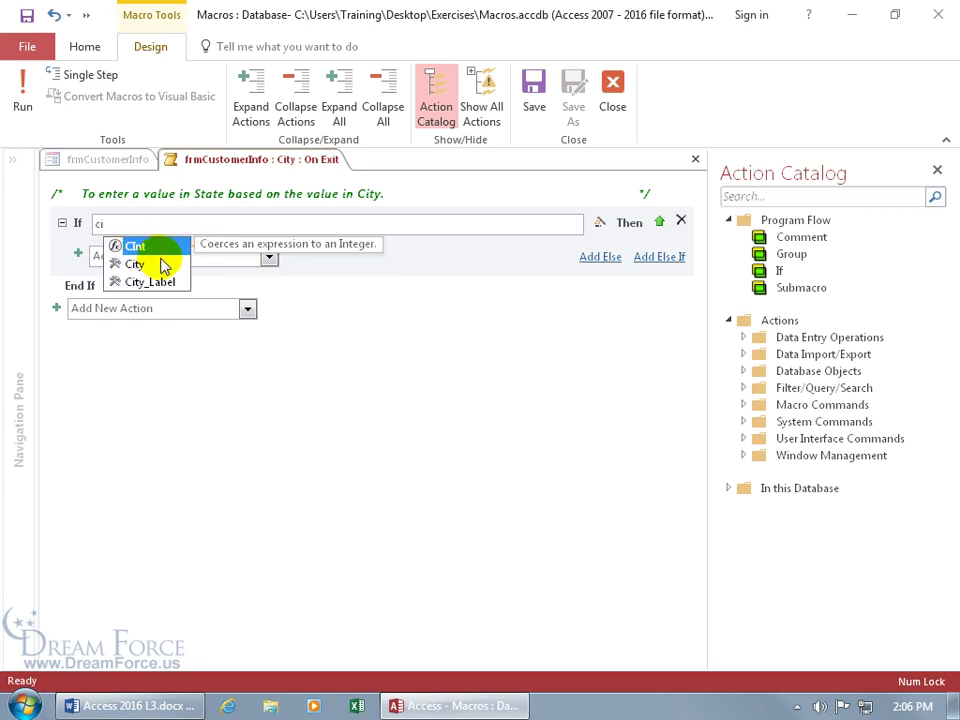
{"action": "left_click", "coordinate": [150, 266]}
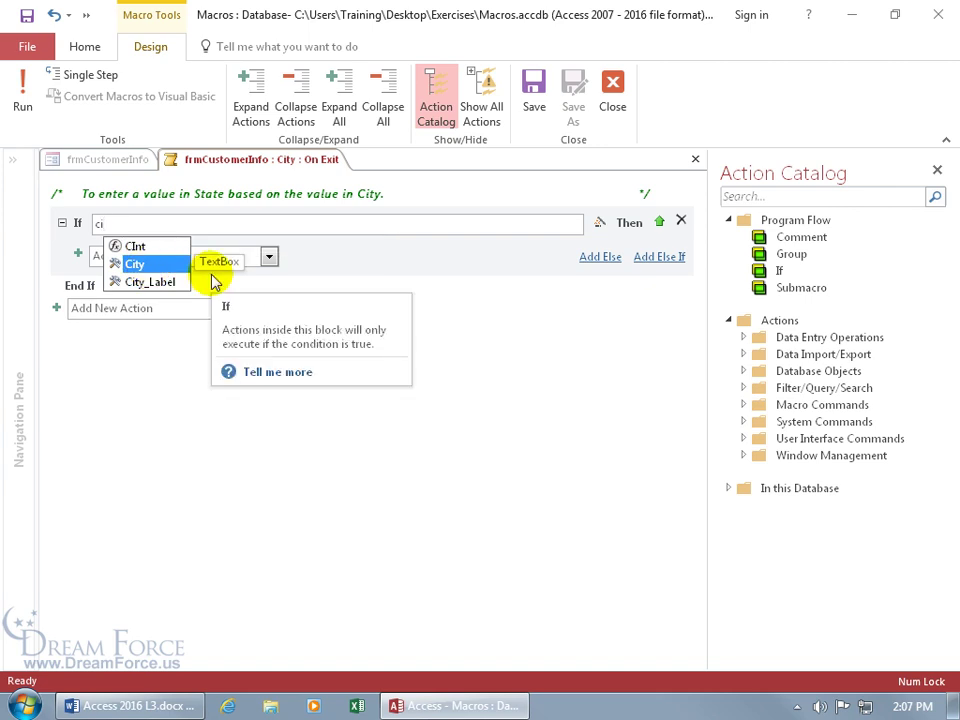
{"action": "key", "text": "Tab"}
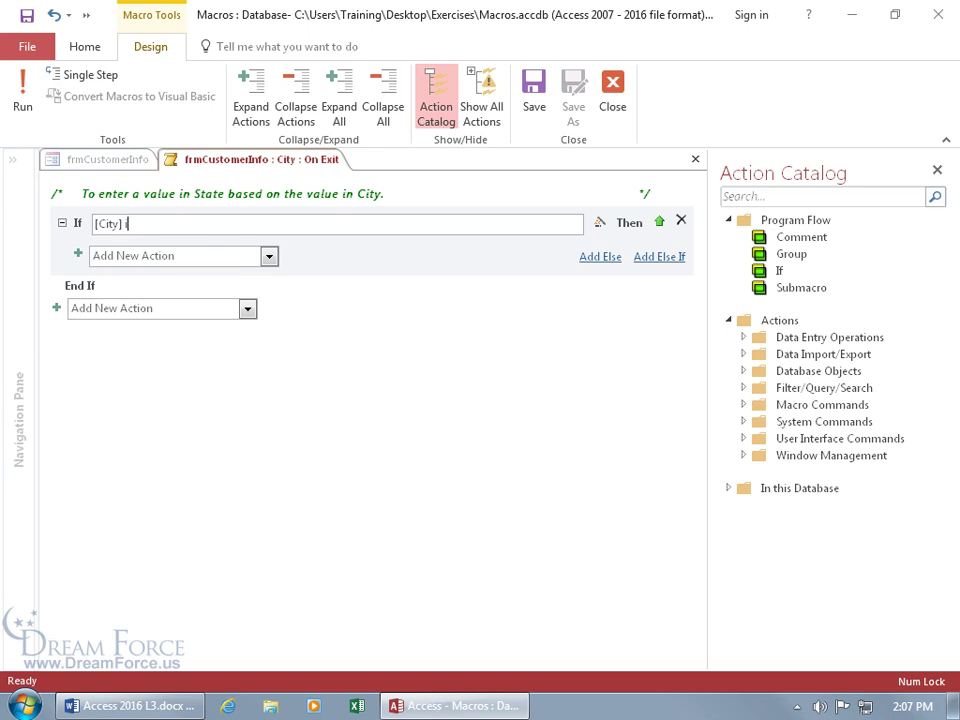
{"action": "type", "text": "in"}
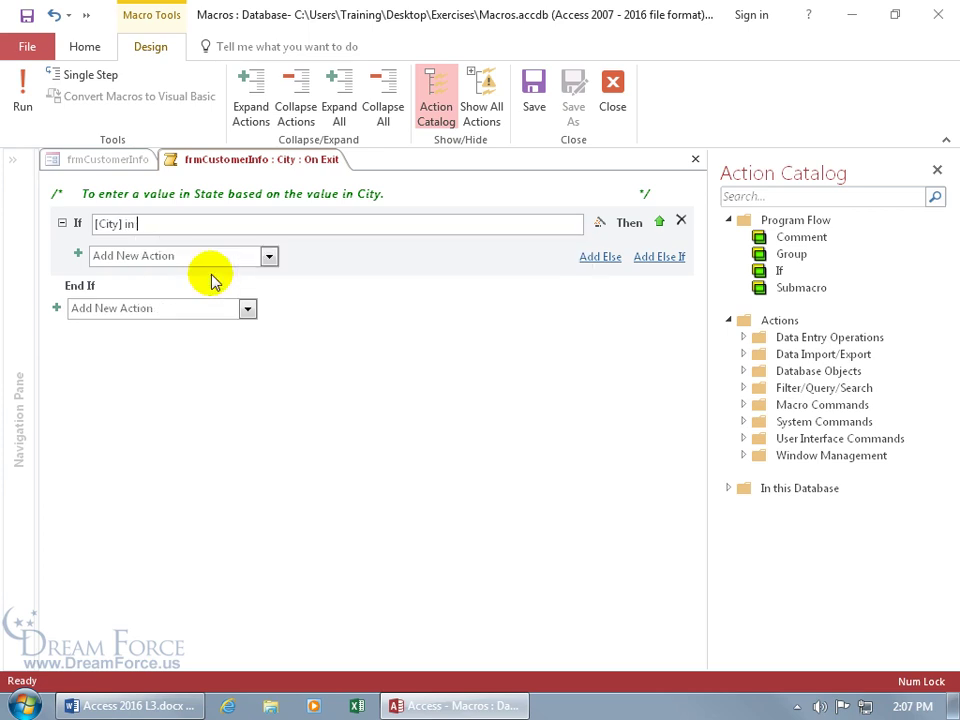
{"action": "type", "text": " ("}
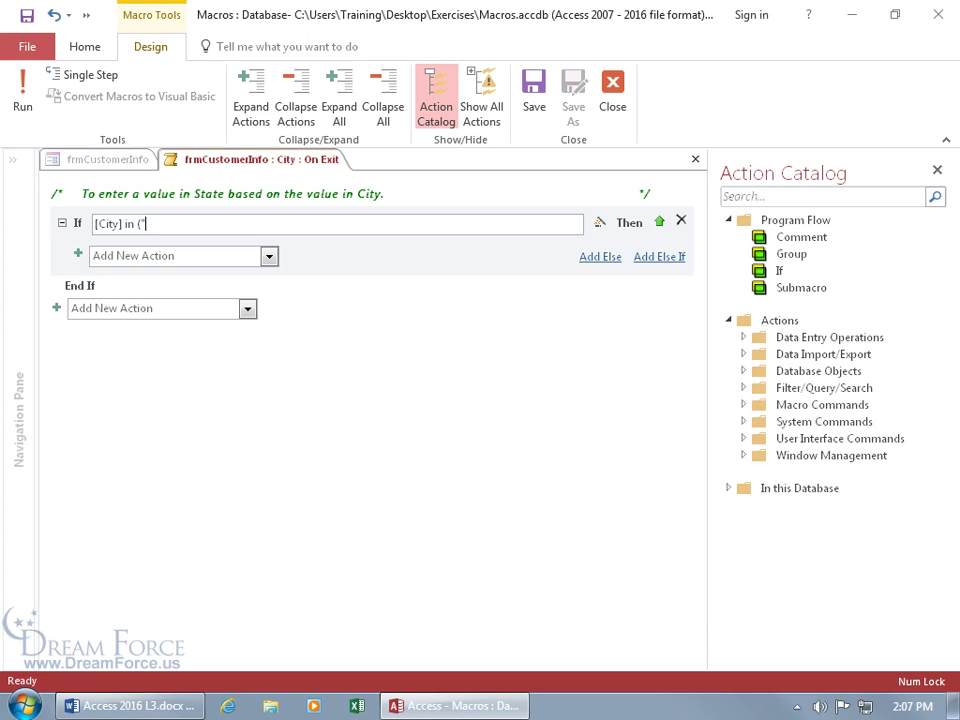
{"action": "type", "text": "\"Sandy"}
{"action": "type", "text": "\",\""}
{"action": "type", "text": "Salt Lake"}
{"action": "type", "text": "\""}
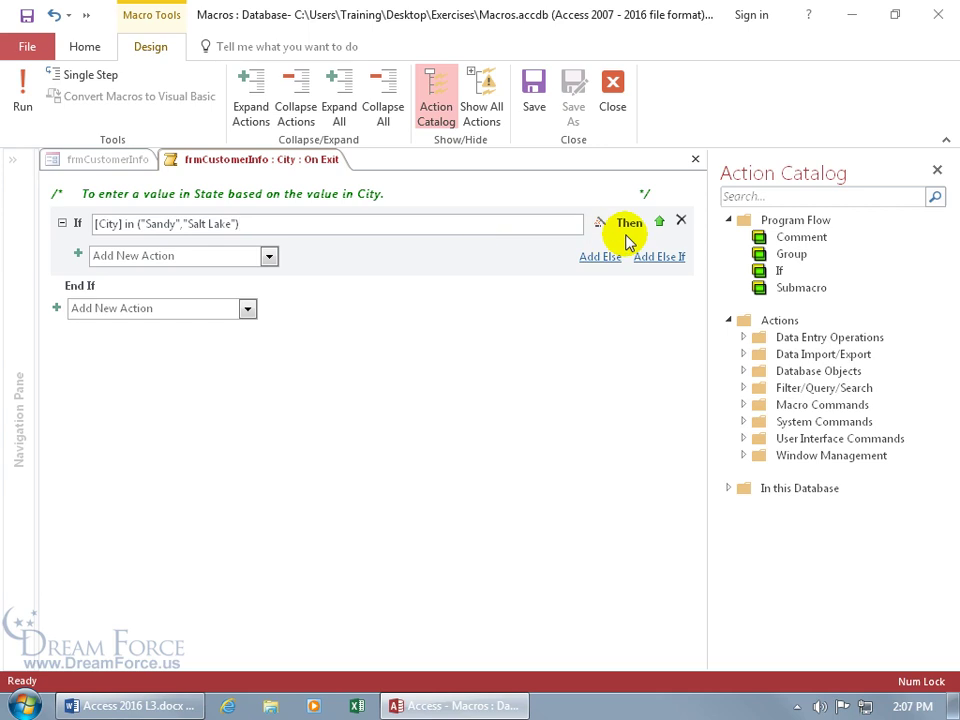
Show all macro actions and add a SetValue action inside the If block
{"action": "left_click", "coordinate": [178, 258]}
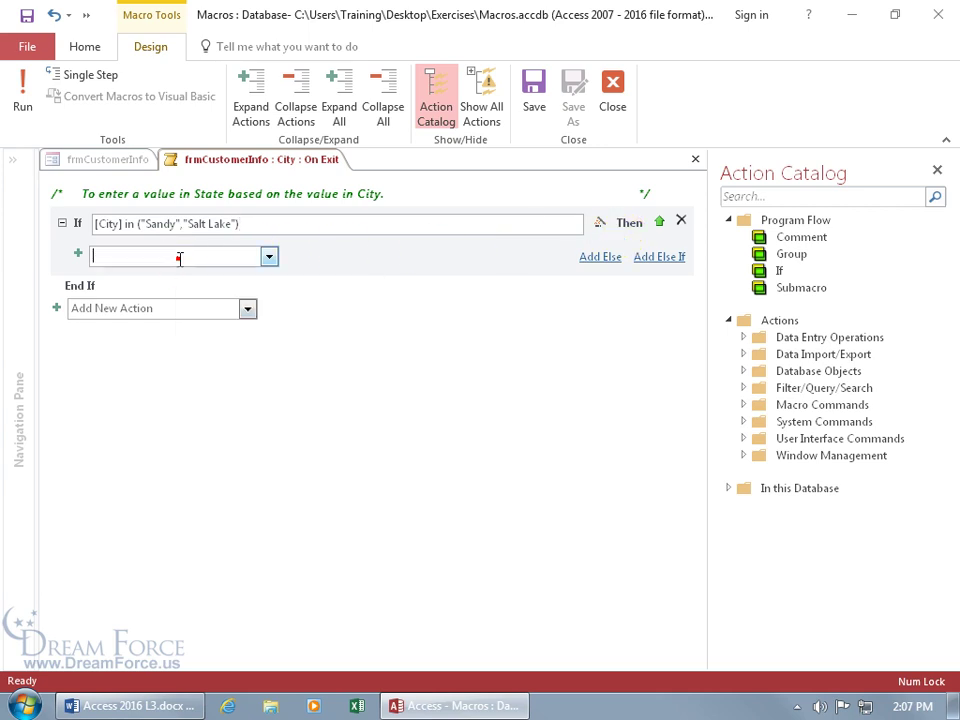
{"action": "type", "text": "S"}
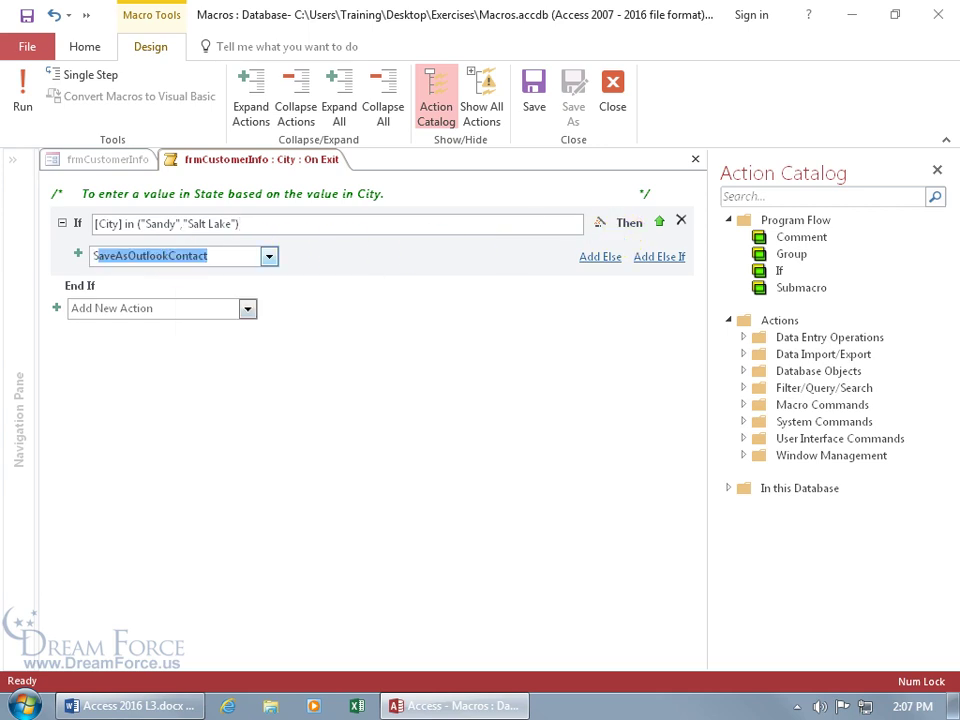
{"action": "type", "text": "etv"}
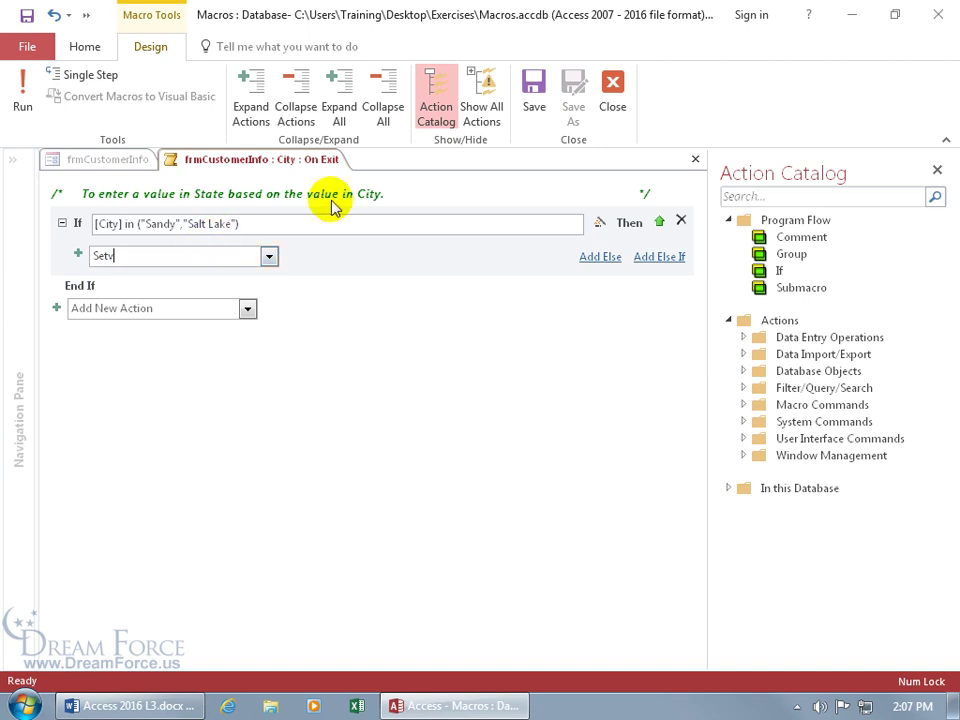
{"action": "left_click", "coordinate": [485, 112]}
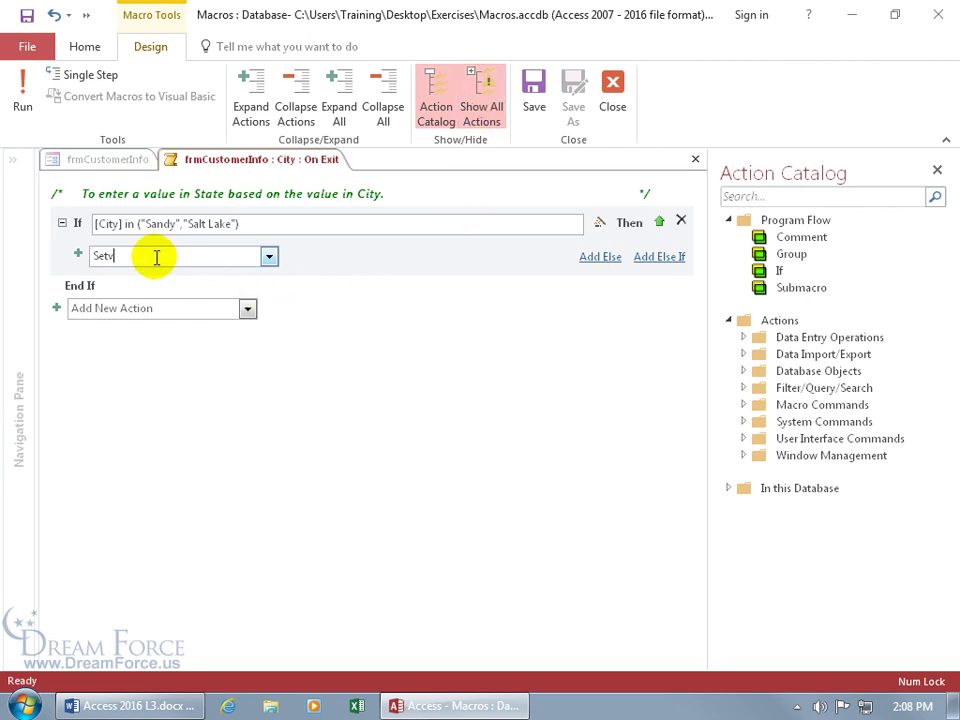
{"action": "key", "text": "BackSpace"}
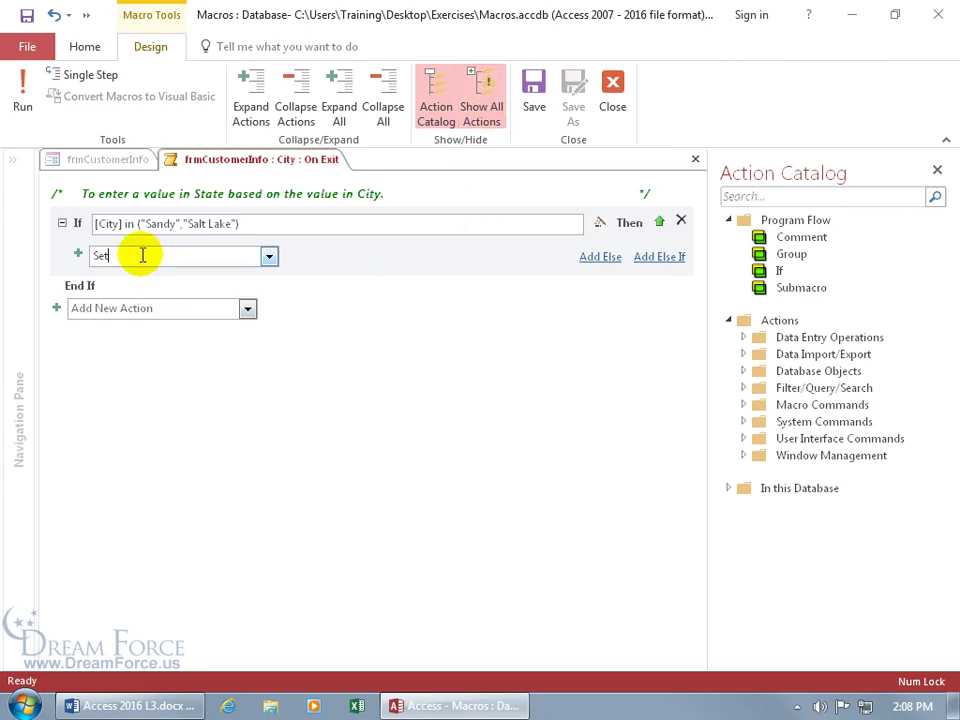
{"action": "key", "text": "BackSpace"}
{"action": "key", "text": "BackSpace"}
{"action": "key", "text": "BackSpace"}
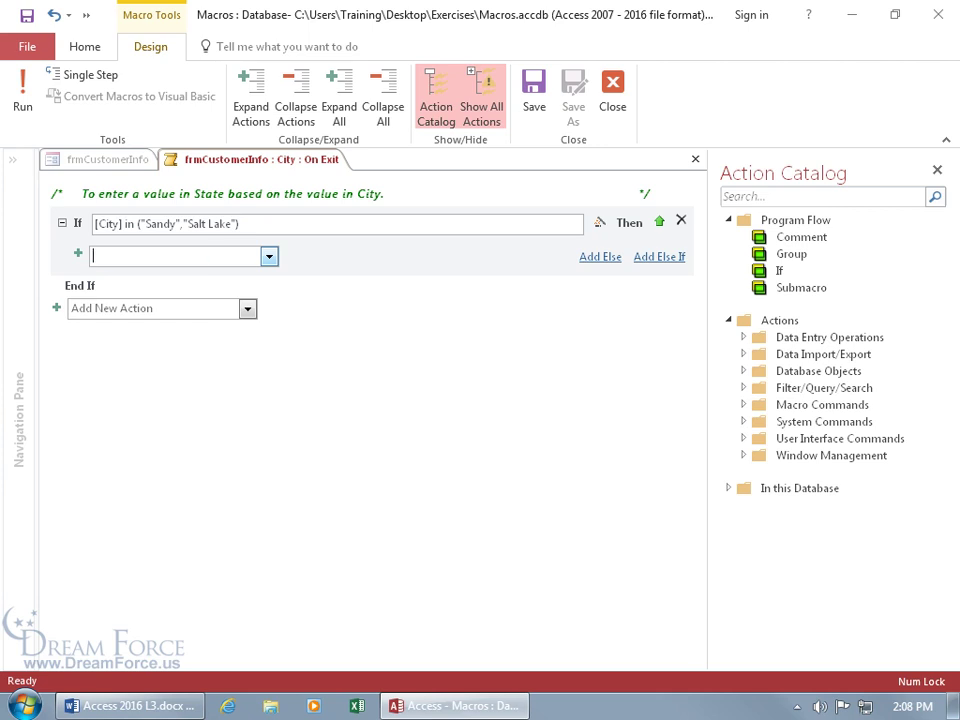
{"action": "type", "text": "SetValue"}
{"action": "key", "text": "Return"}
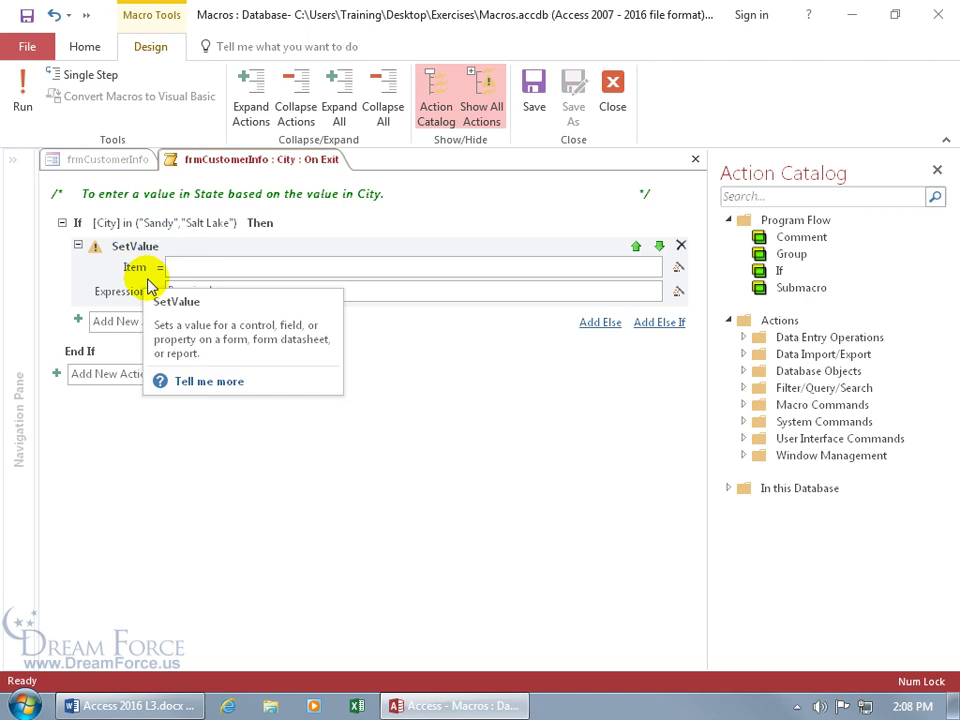
Set the SetValue Item to [State] and its Expression to "UT"
{"action": "type", "text": "sta"}
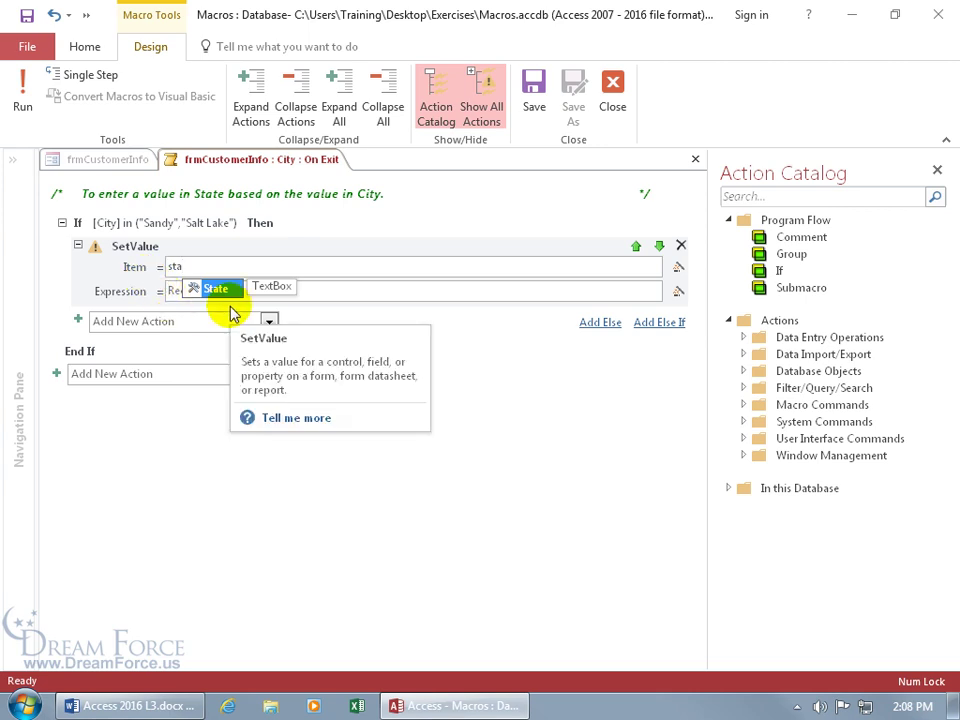
{"action": "key", "text": "Return"}
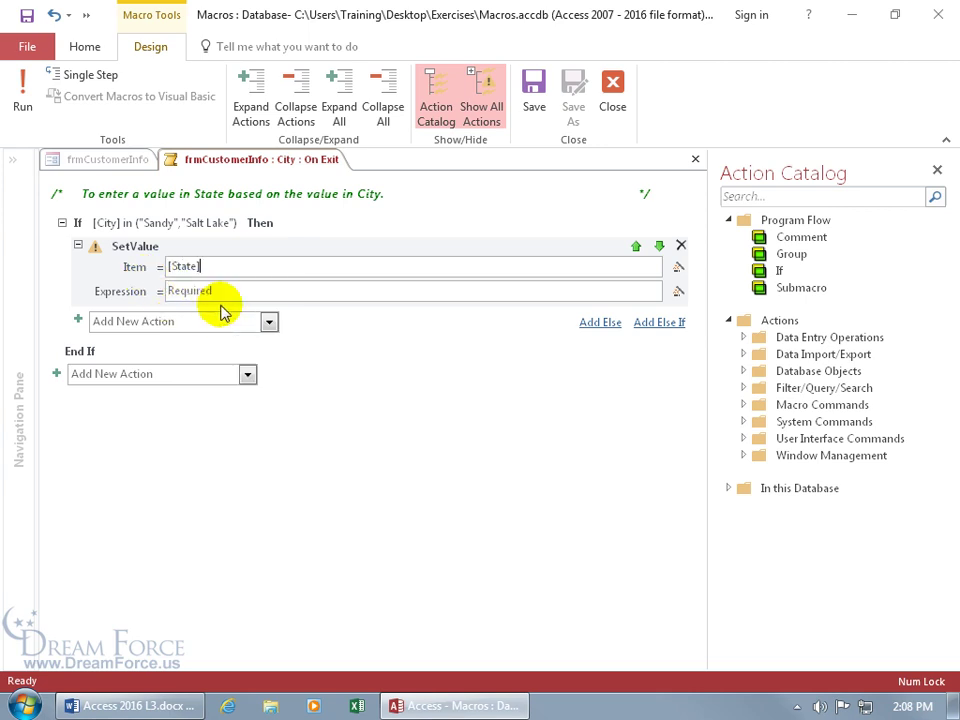
{"action": "left_click", "coordinate": [220, 287]}
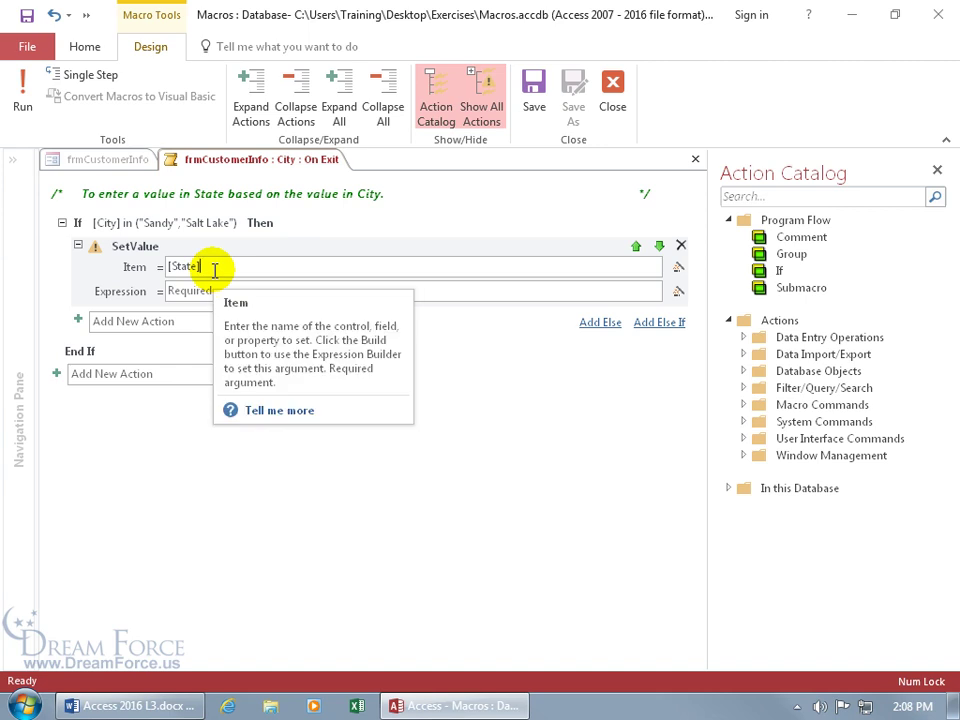
{"action": "left_click", "coordinate": [201, 291]}
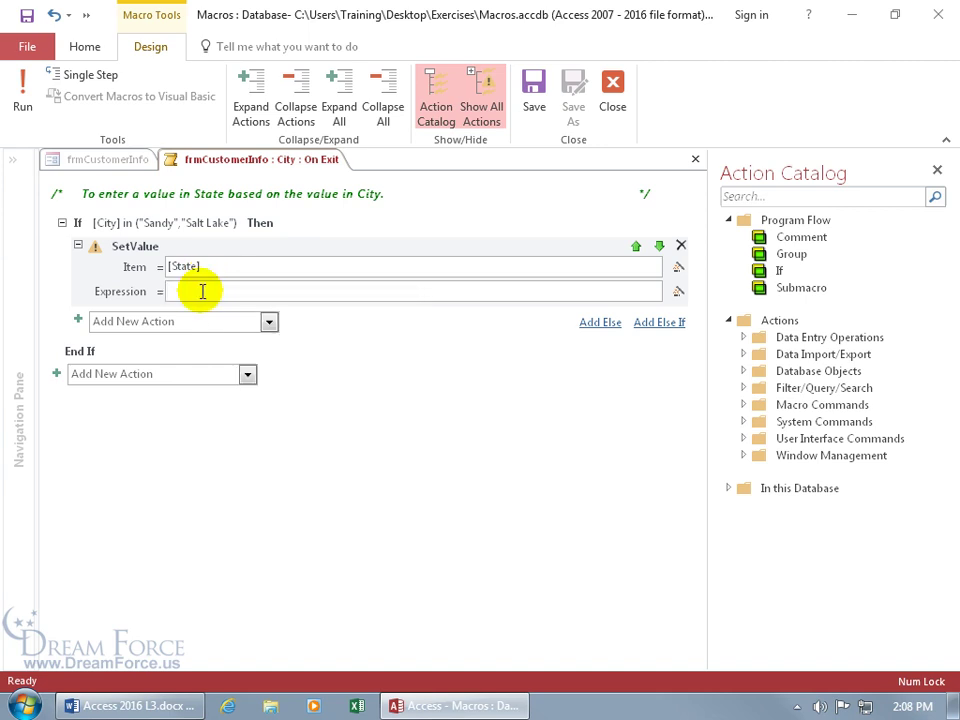
{"action": "type", "text": "\"UT"}
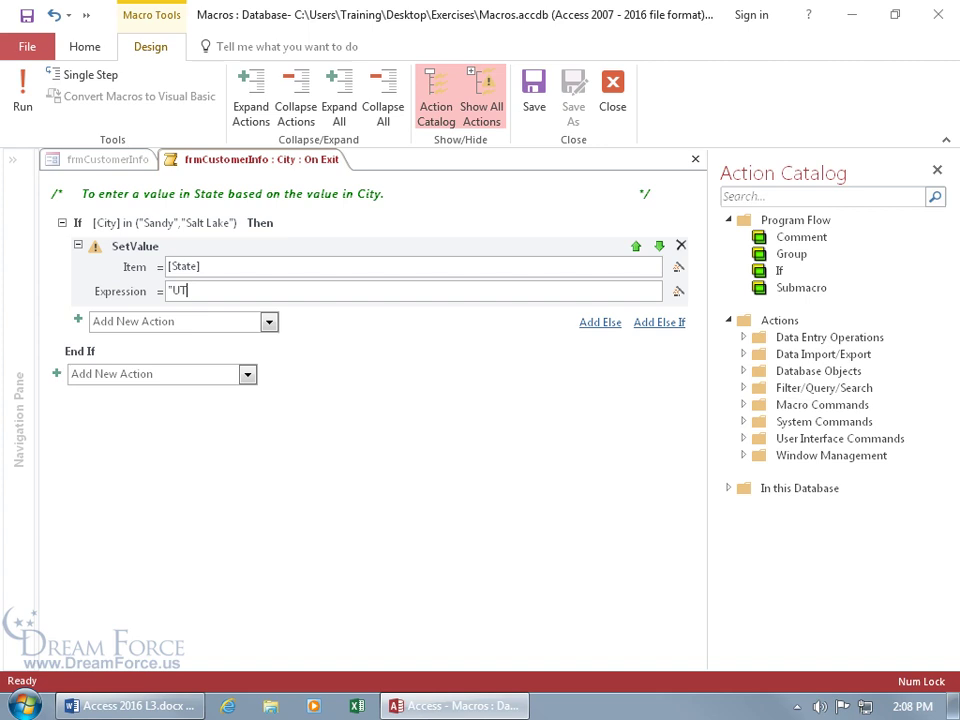
{"action": "type", "text": "\""}
Add the comment 'If City is Salt Lake or Sandy, set State to UT' above the If block
{"action": "left_click", "coordinate": [171, 321]}
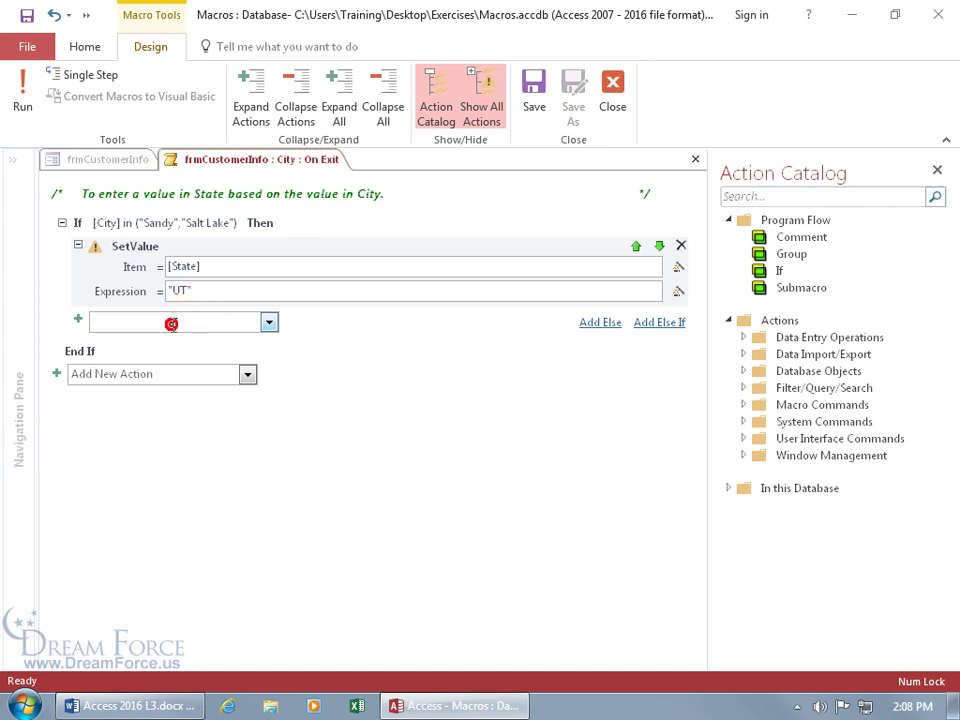
{"action": "type", "text": "Comment"}
{"action": "key", "text": "Return"}
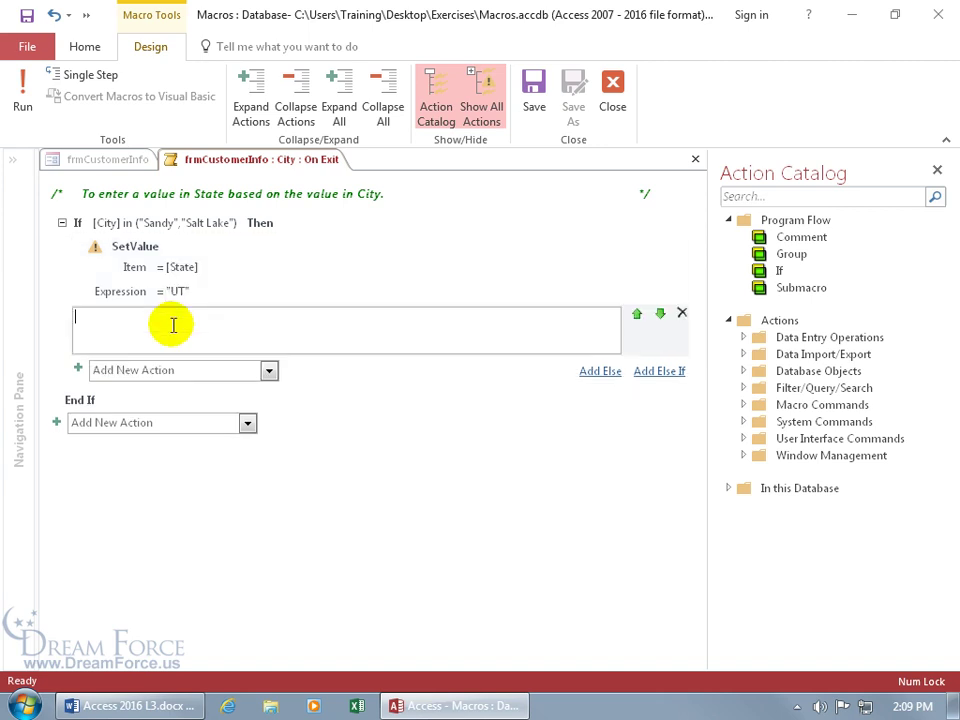
{"action": "type", "text": "If City is Salt Lake or Sandy, set State to UT"}
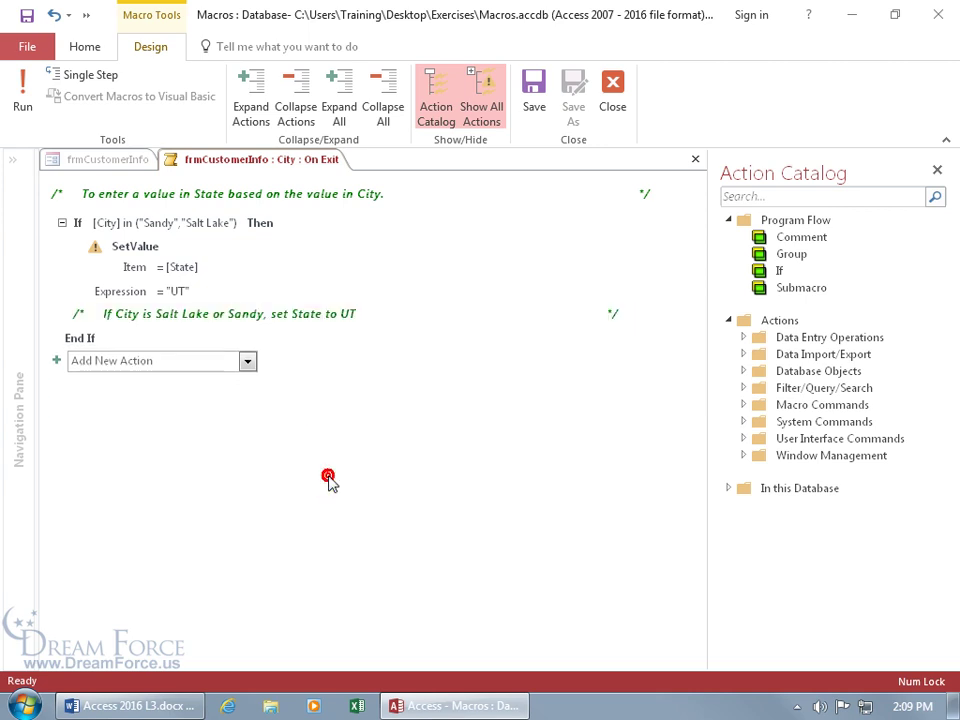
{"action": "mouse_move", "coordinate": [200, 314]}
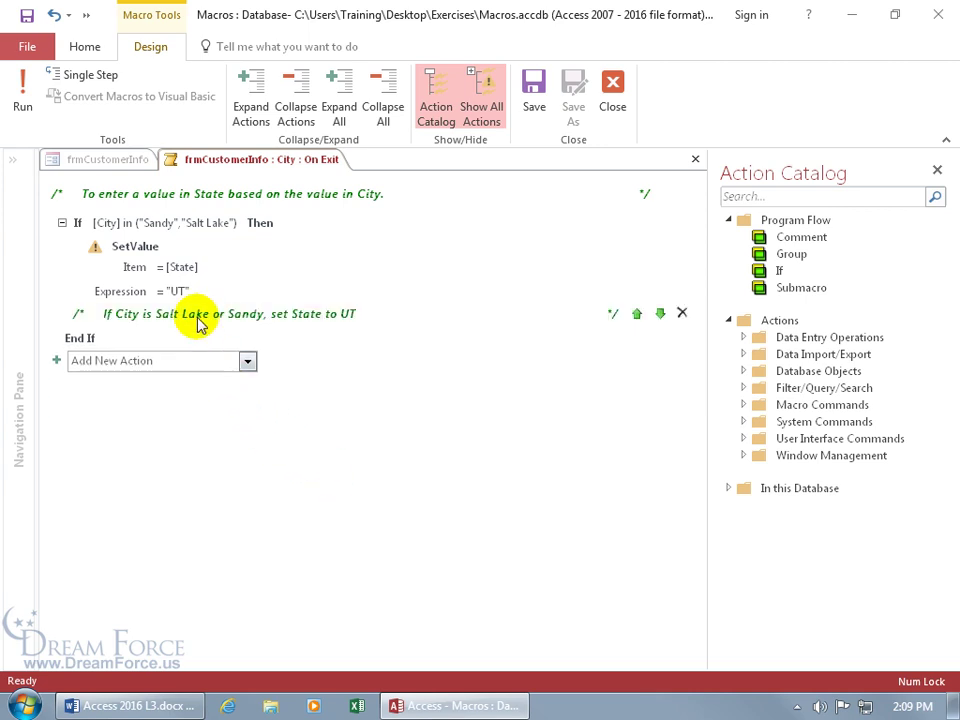
{"action": "left_click", "coordinate": [636, 314]}
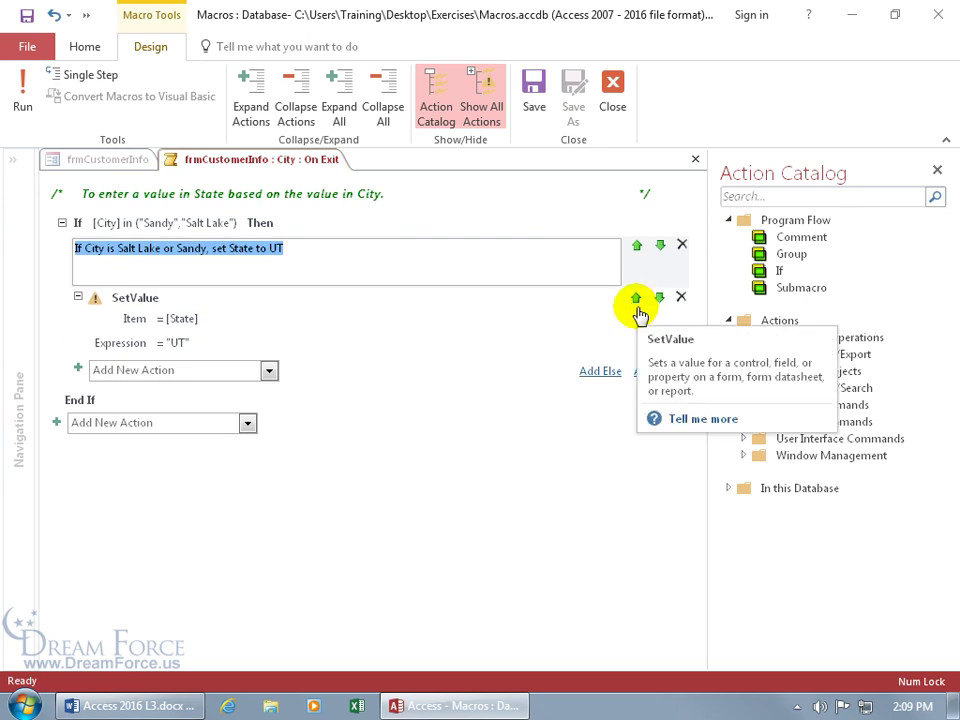
{"action": "left_click", "coordinate": [636, 246]}
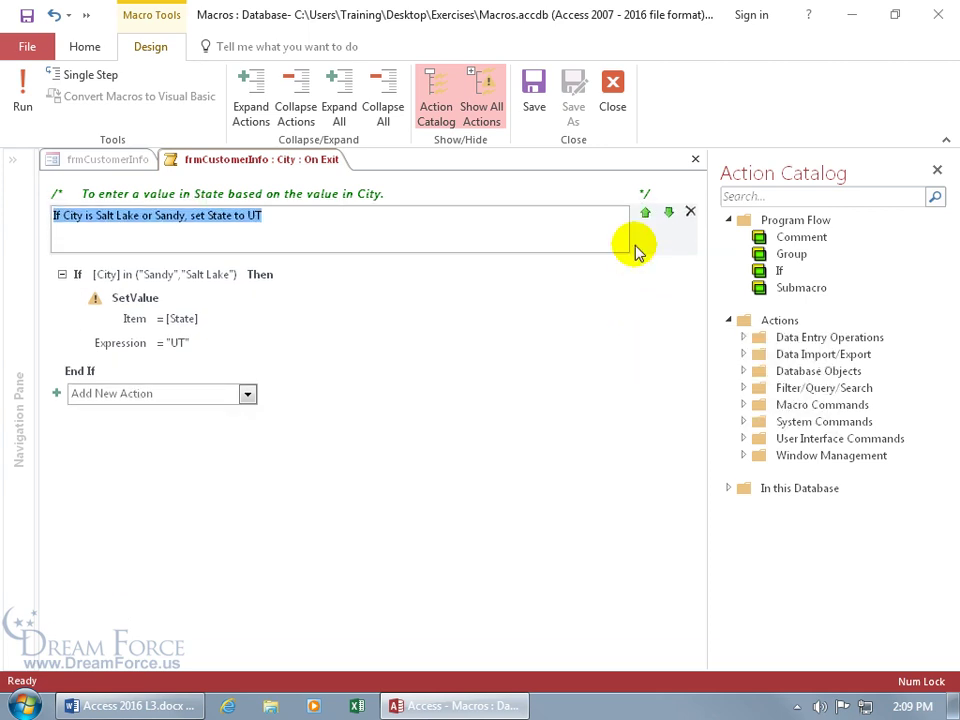
{"action": "left_click", "coordinate": [298, 472]}
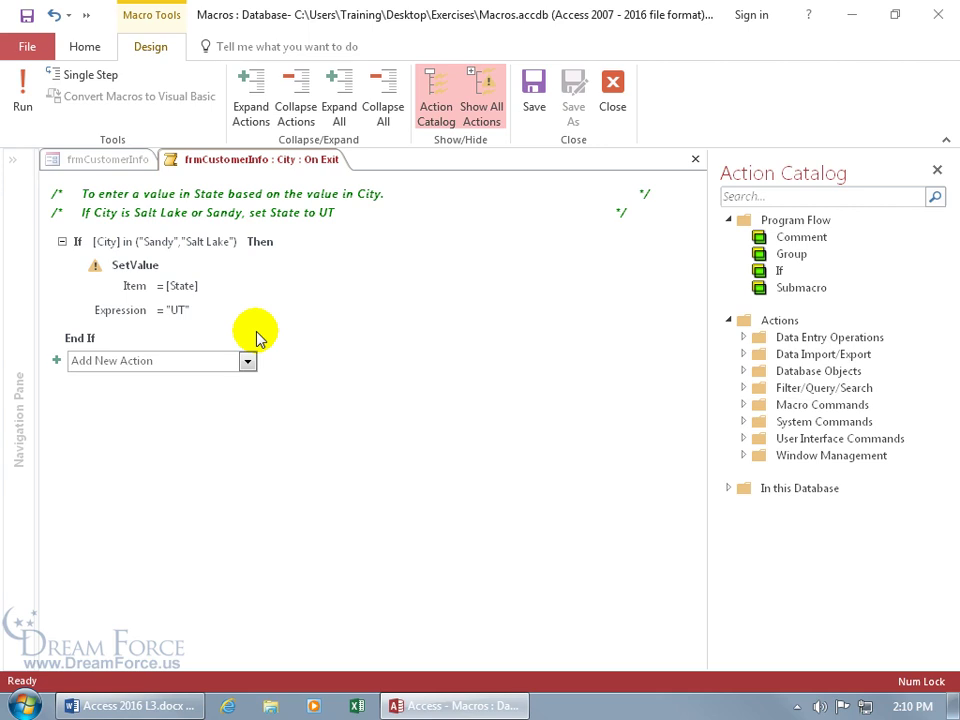
After End If, add a GoToControl action targeting the Postal Code field
{"action": "left_click", "coordinate": [152, 360]}
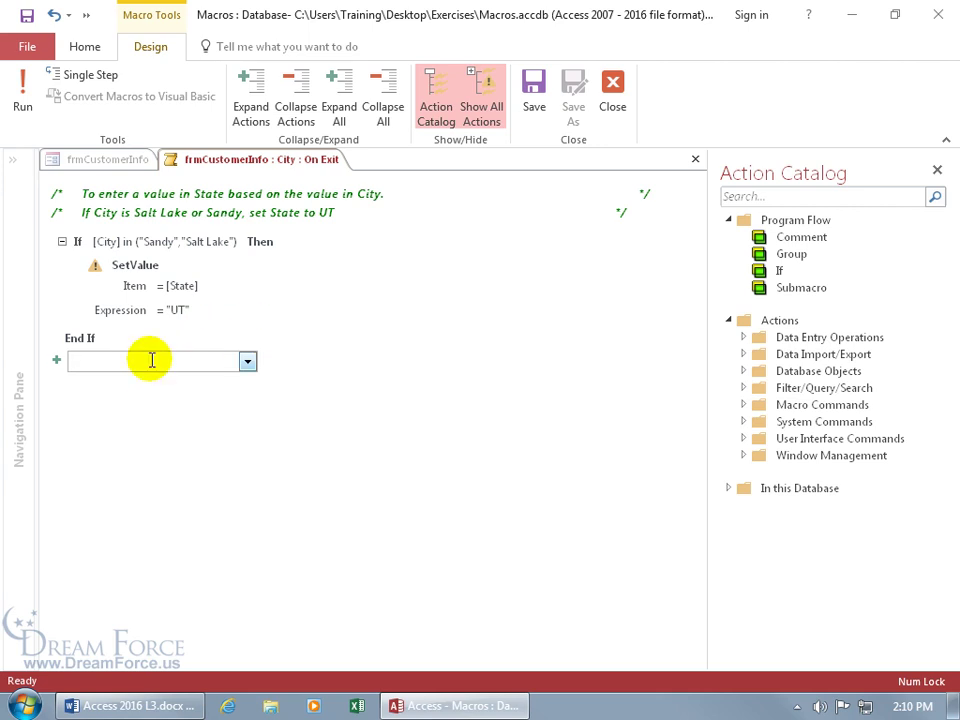
{"action": "type", "text": "GoToControl"}
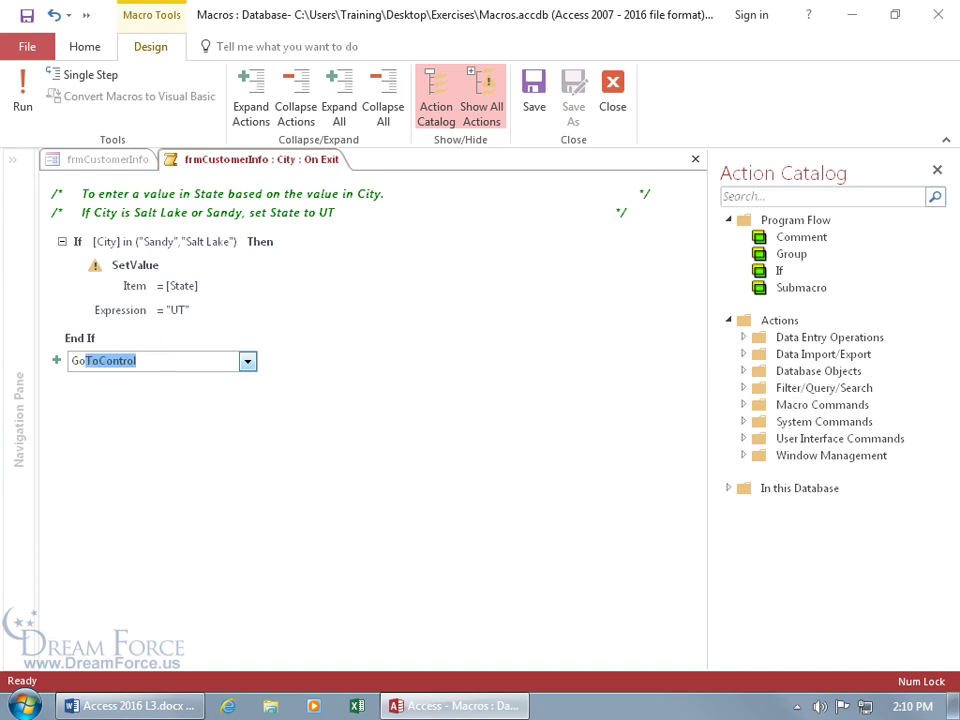
{"action": "key", "text": "Return"}
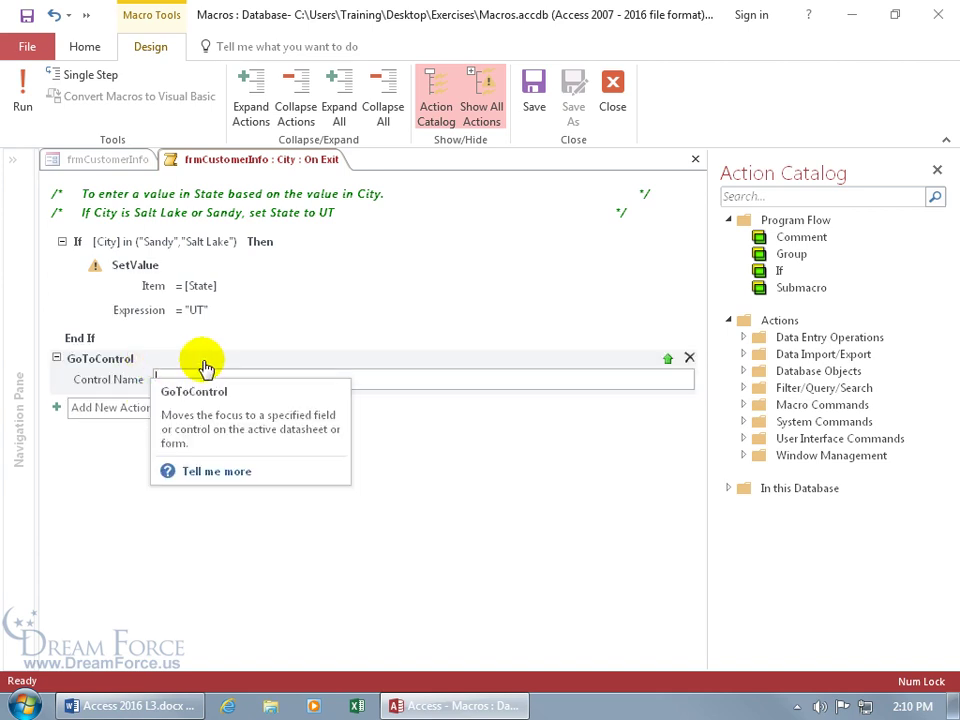
{"action": "type", "text": "p"}
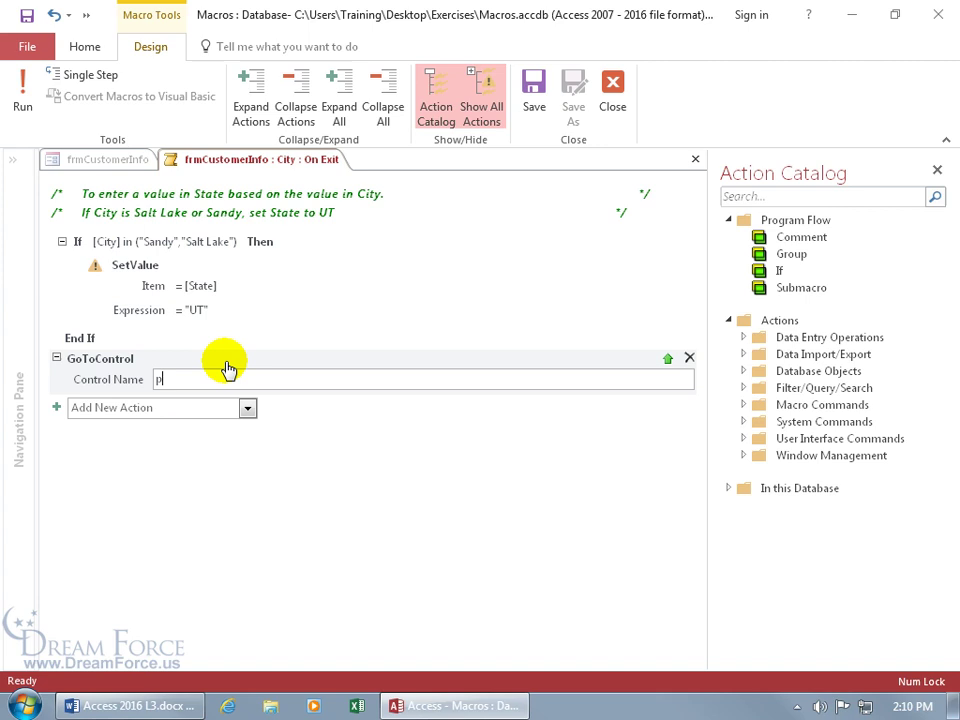
{"action": "type", "text": "os"}
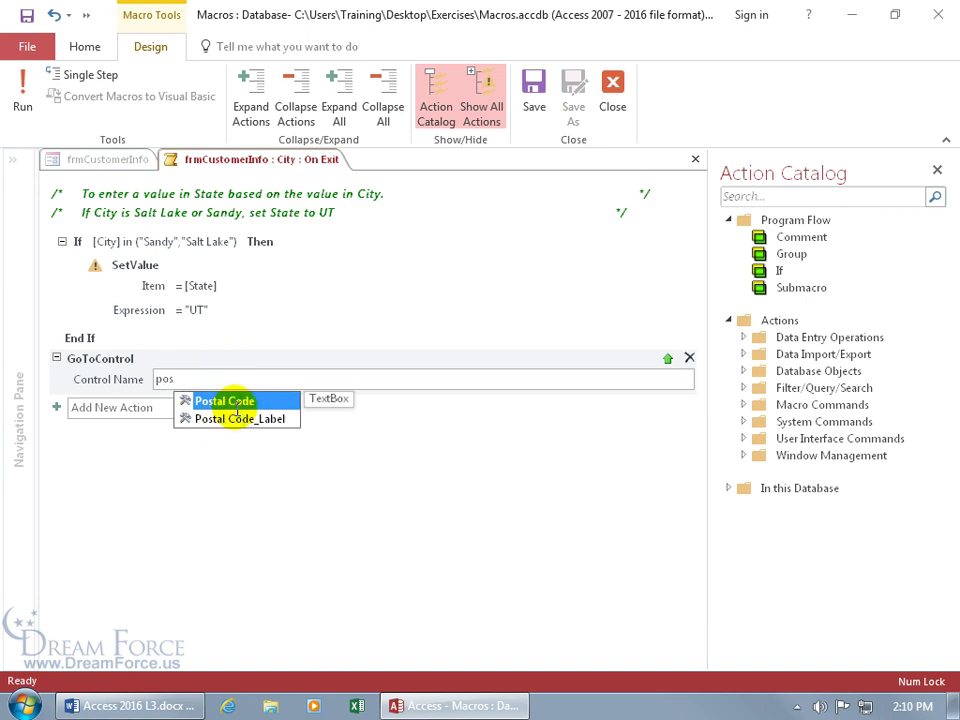
{"action": "key", "text": "Return"}
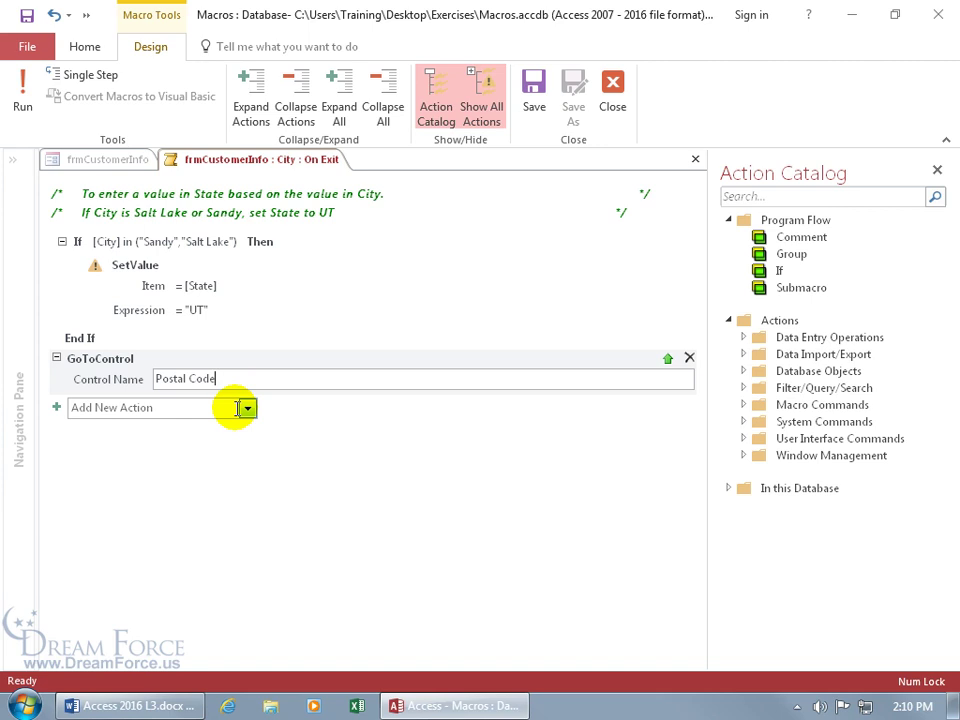
{"action": "left_click", "coordinate": [187, 408]}
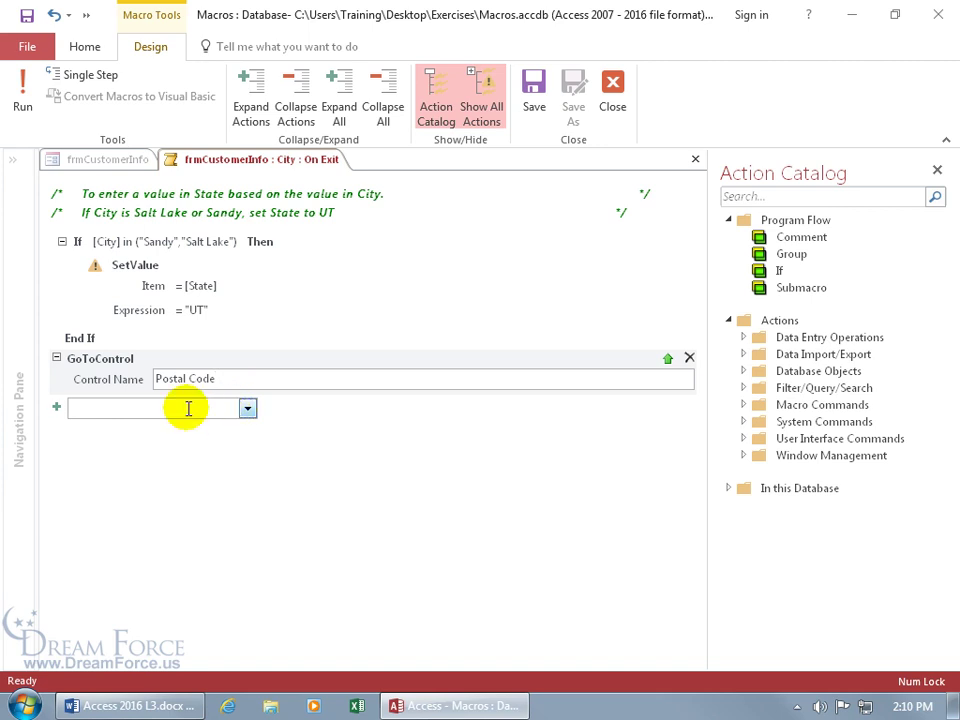
Insert the comment 'Go to the PostalCode field' and move it above GoToControl
{"action": "type", "text": "com"}
{"action": "key", "text": "Return"}
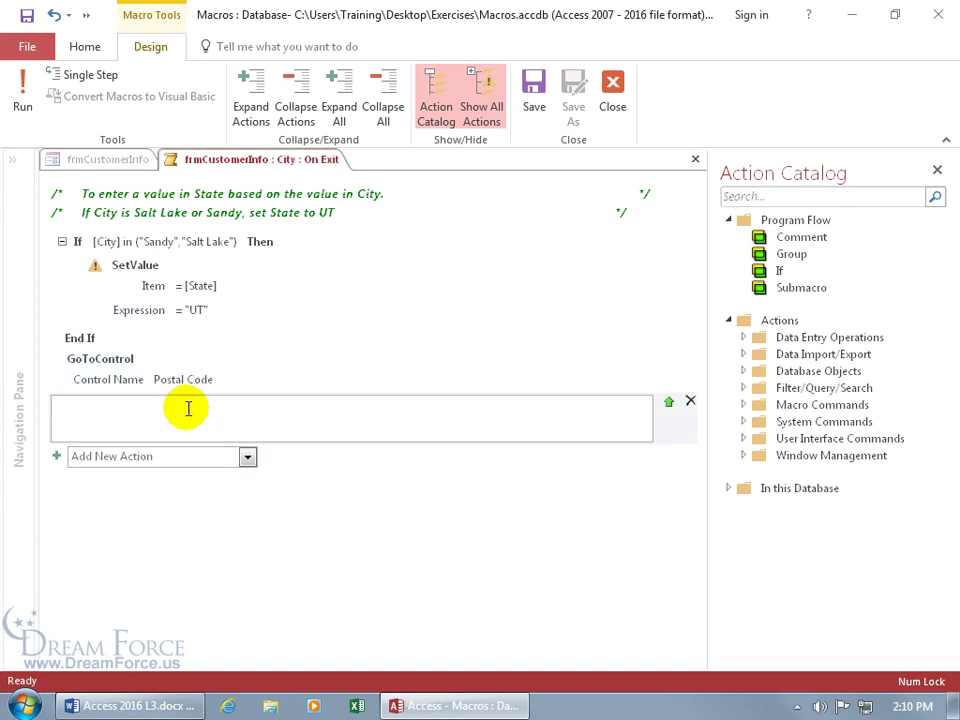
{"action": "type", "text": "Go to the PostalCode field"}
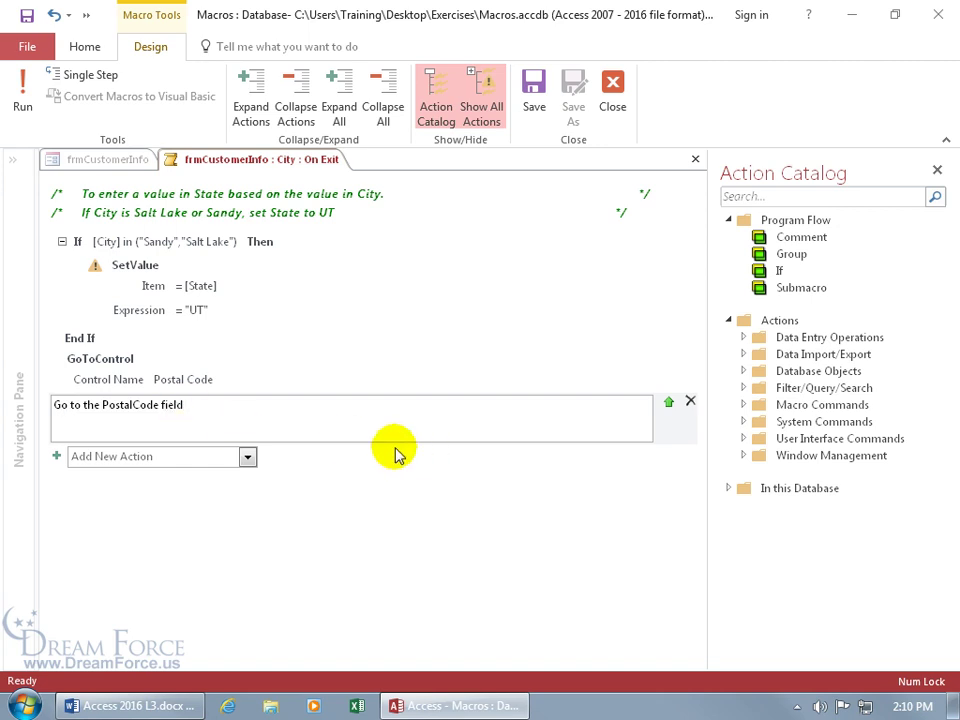
{"action": "left_click", "coordinate": [669, 402]}
{"action": "mouse_move", "coordinate": [300, 420]}
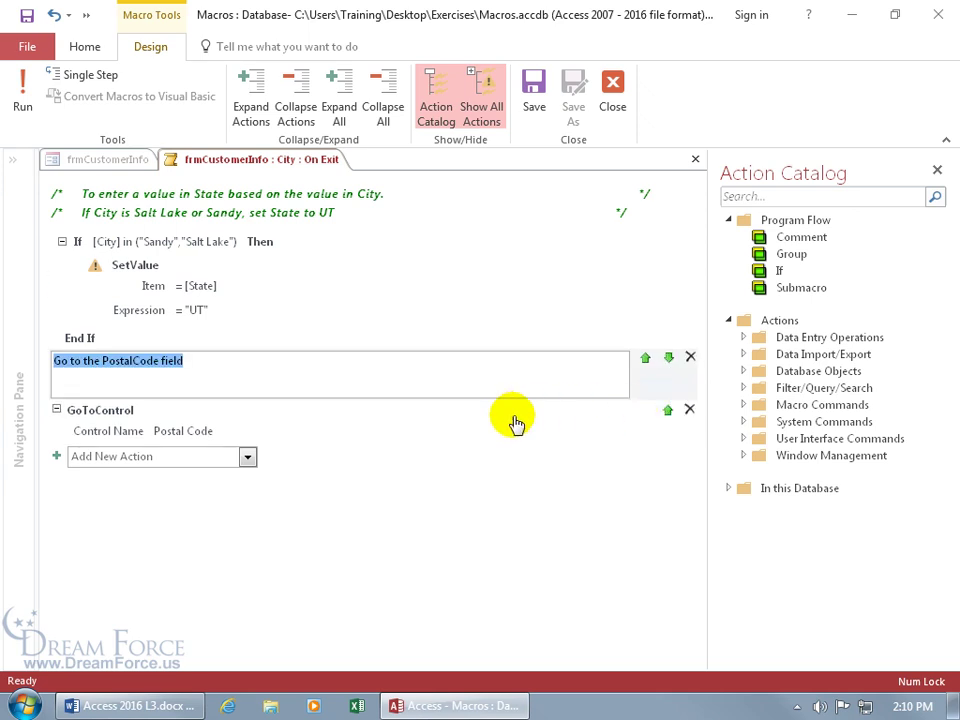
{"action": "left_click", "coordinate": [392, 529]}
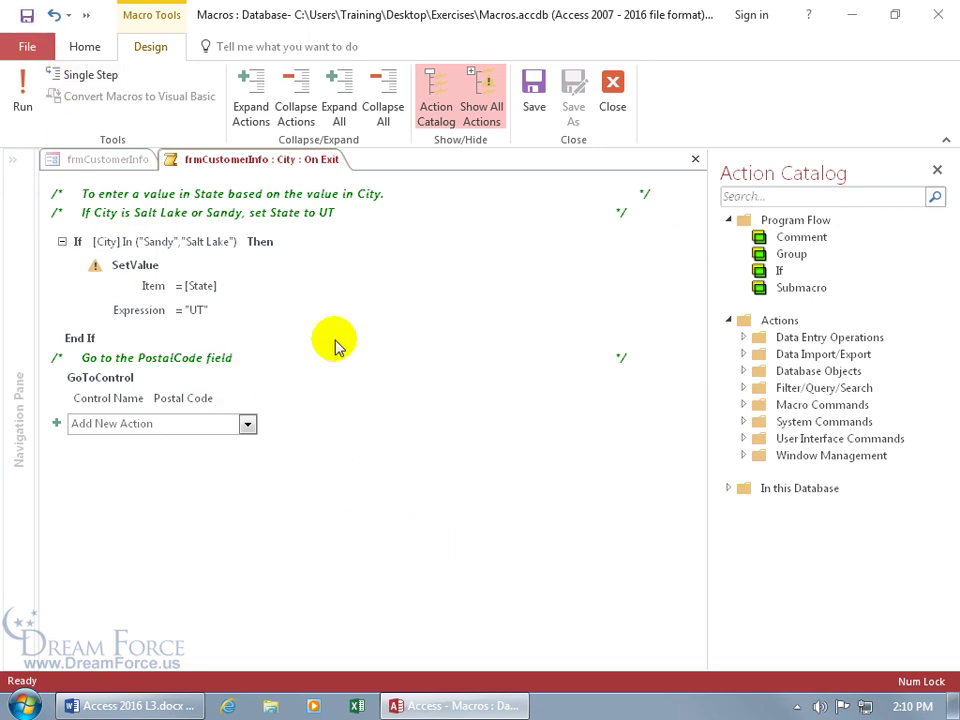
Close the macro and switch frmCustomerInfo to Form View
{"action": "left_click", "coordinate": [696, 161]}
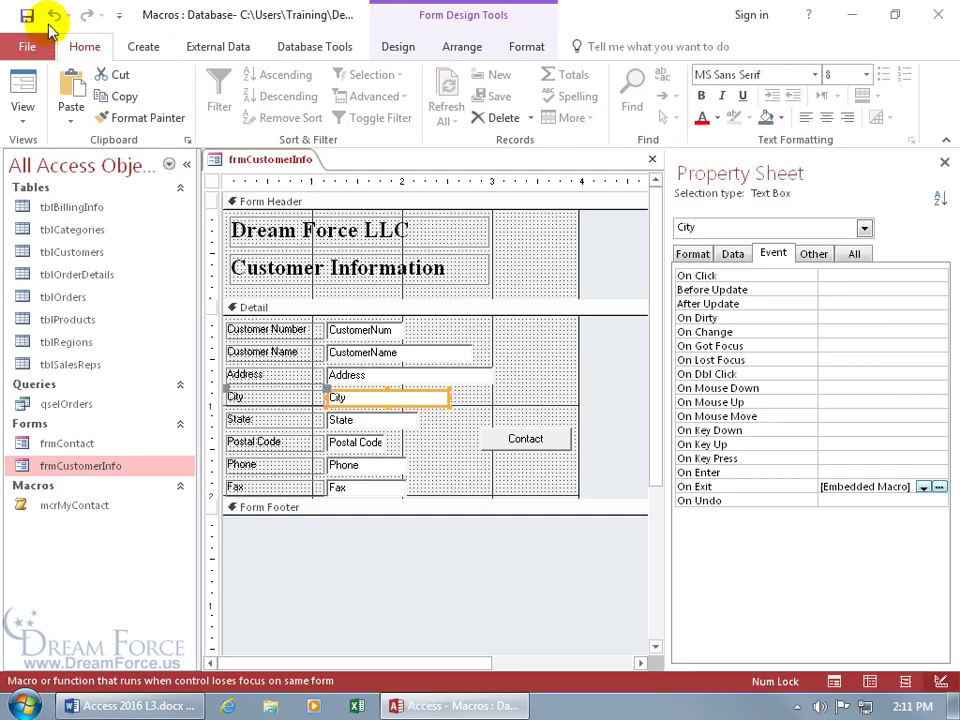
{"action": "right_click", "coordinate": [256, 158]}
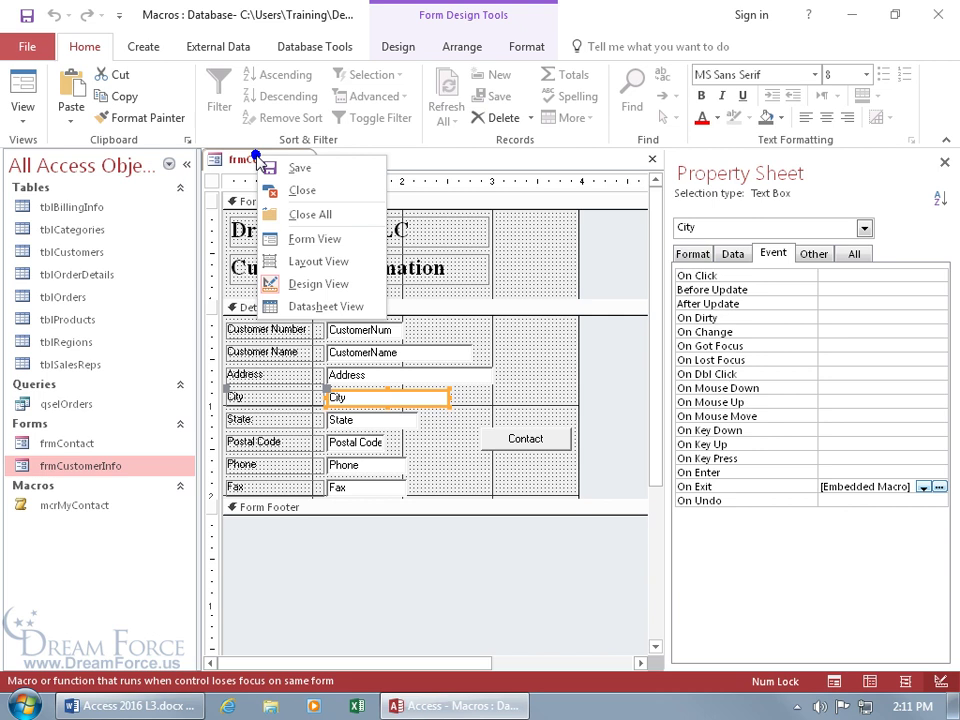
{"action": "left_click", "coordinate": [300, 238]}
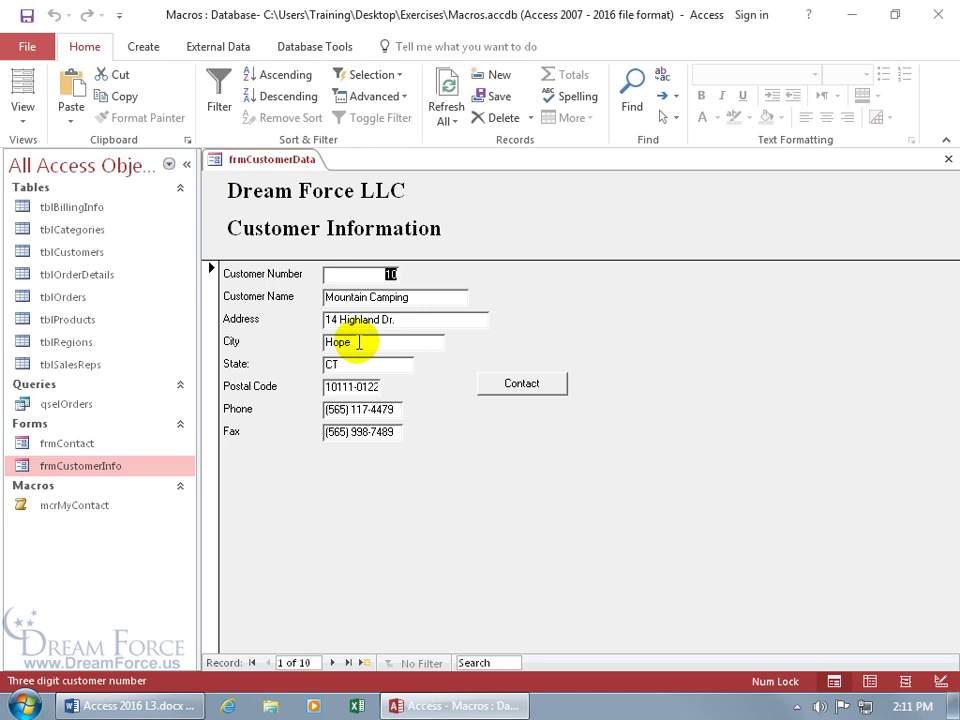
Replace City 'Hope' with 'salt lake' and tab out so State shows UT
{"action": "double_click", "coordinate": [357, 343]}
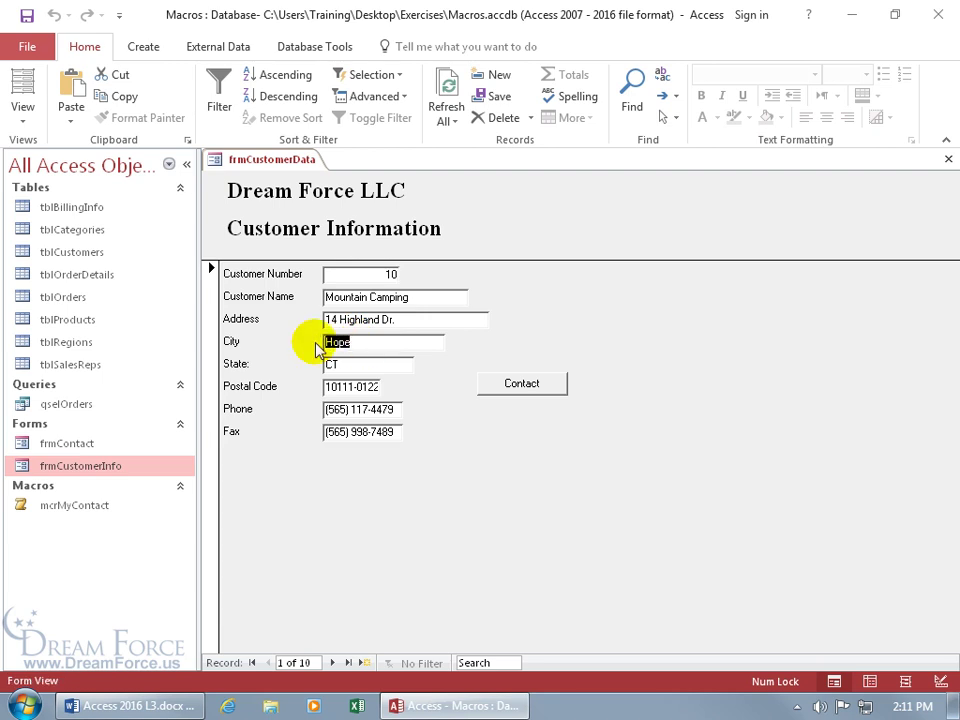
{"action": "key", "text": "Delete"}
{"action": "key", "text": "Tab"}
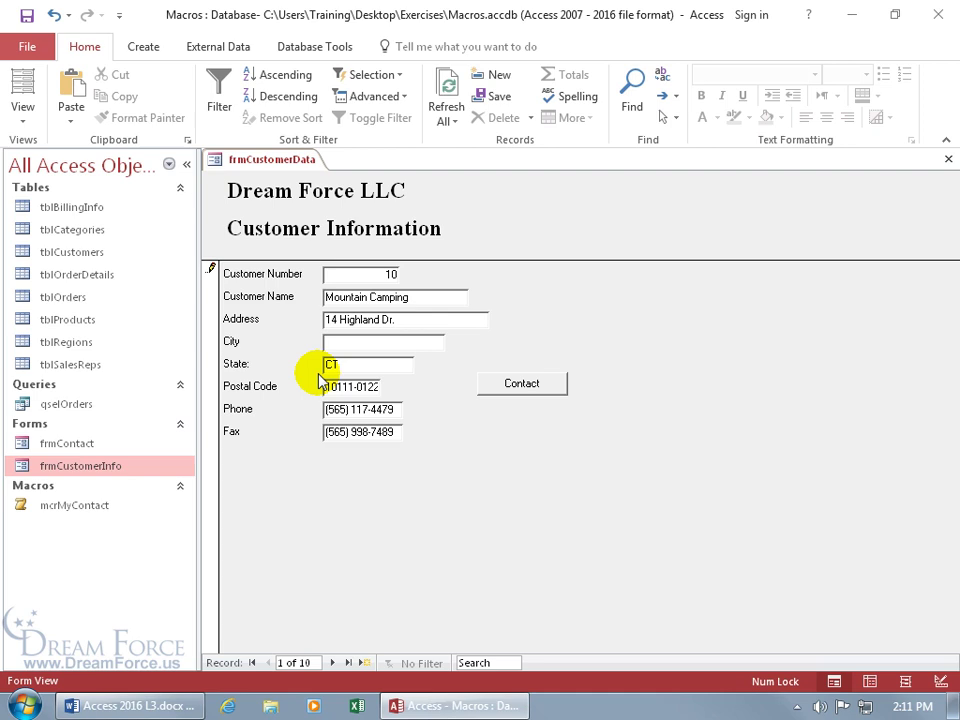
{"action": "type", "text": "s"}
{"action": "type", "text": "alt lake"}
{"action": "key", "text": "Tab"}
{"action": "type", "text": "UT"}
{"action": "key", "text": "Tab"}
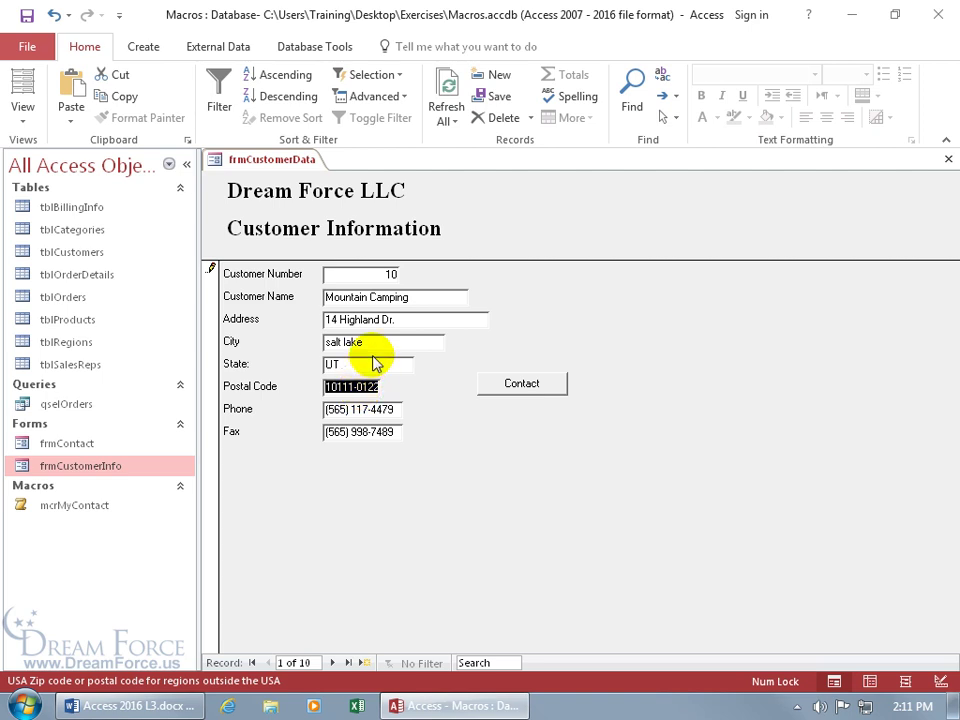
Change City to 'Sandy', tab out, and save the customer record
{"action": "left_click_drag", "start_coordinate": [379, 341], "coordinate": [268, 340]}
{"action": "type", "text": "San"}
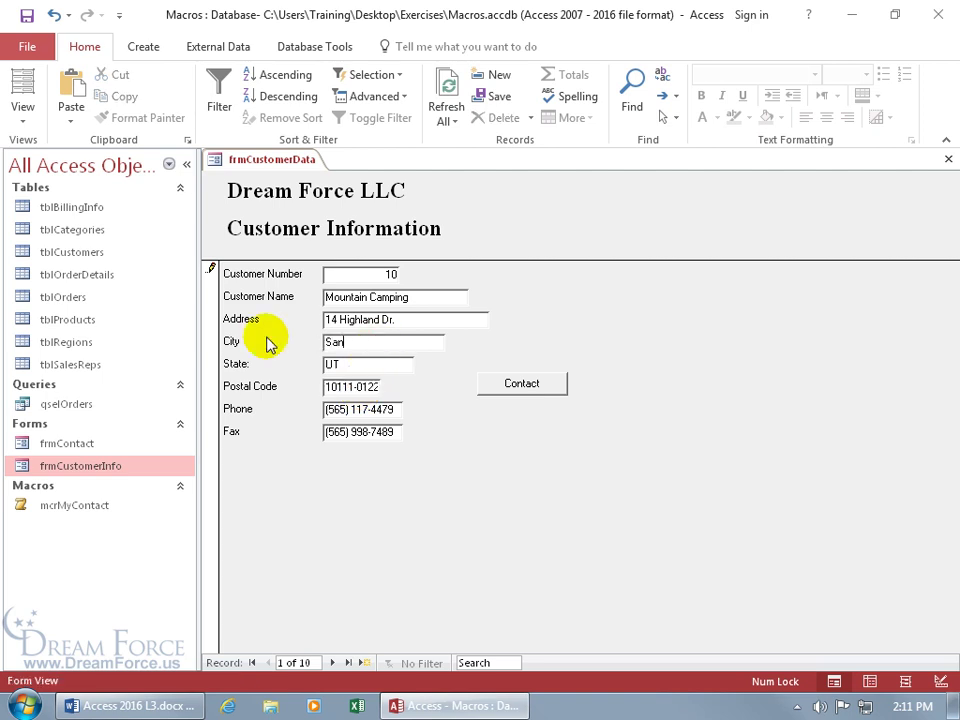
{"action": "type", "text": "dy"}
{"action": "key", "text": "Tab"}
{"action": "key", "text": "Tab"}
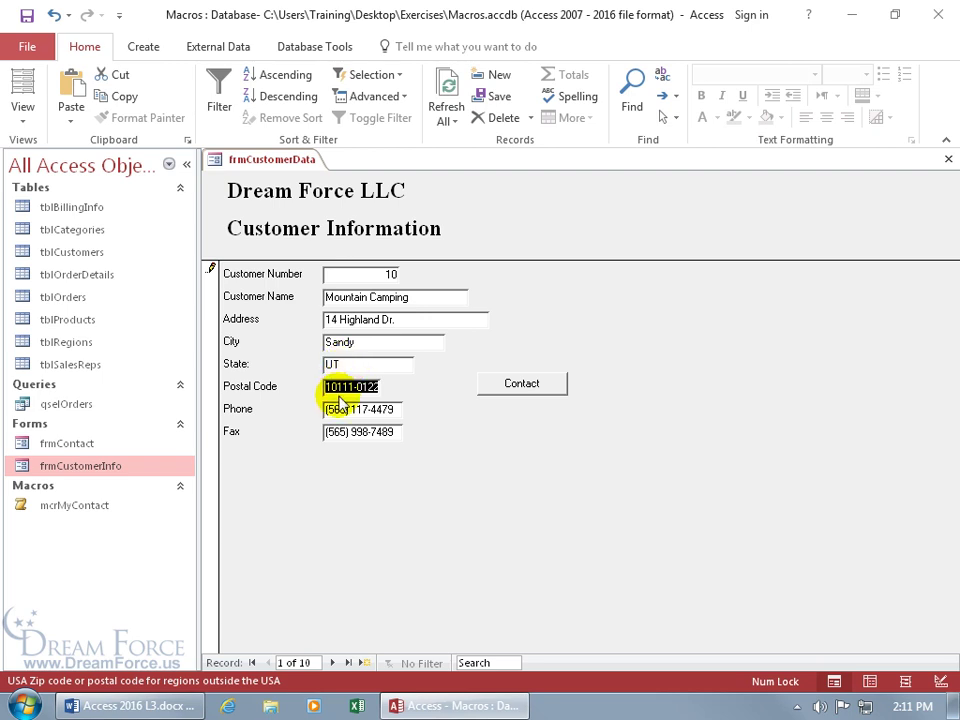
{"action": "key", "text": "shift+Return"}
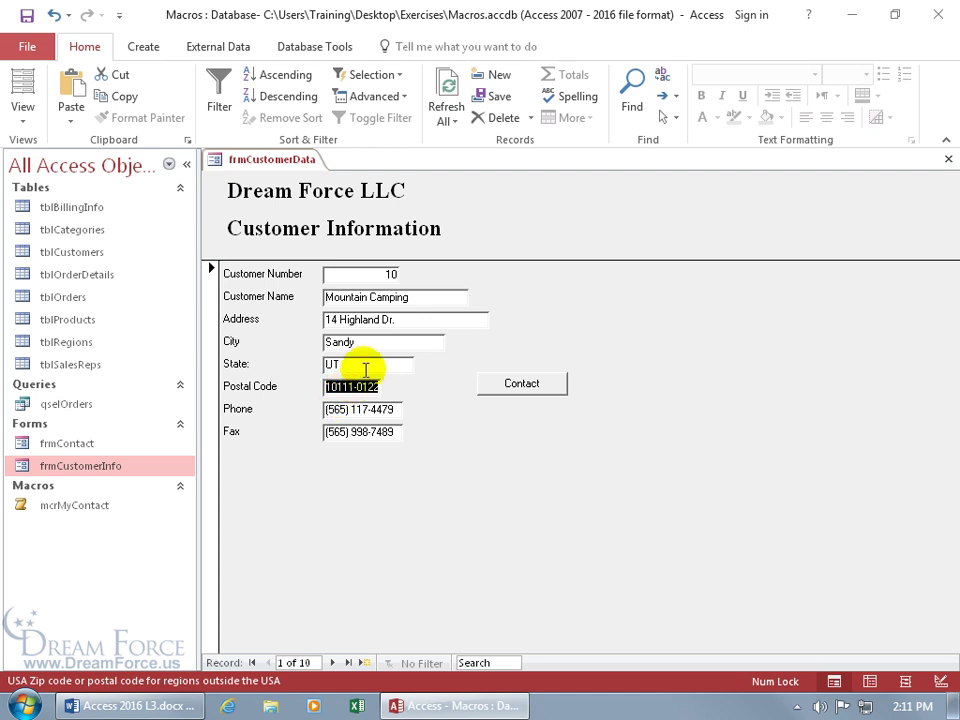